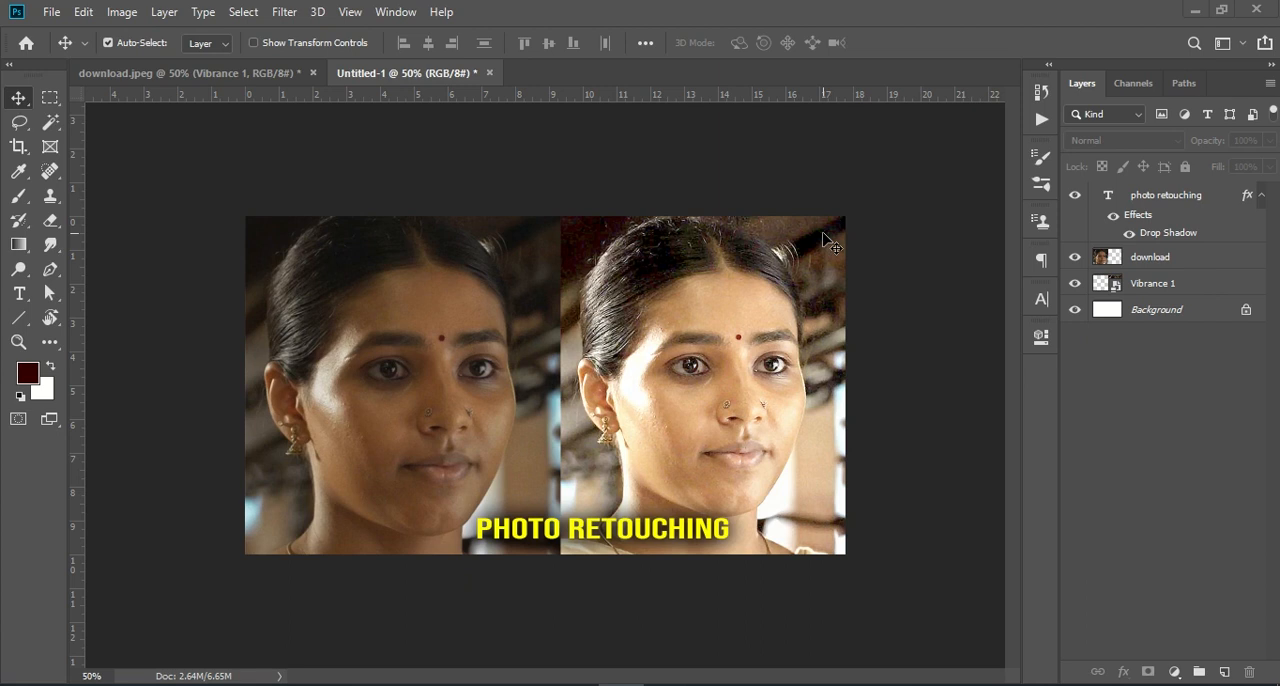
- Switch to the download.jpeg document and compare the portrait with the Vibrance 1 layer shown and hidden, including at closer view
left_click(260, 76)
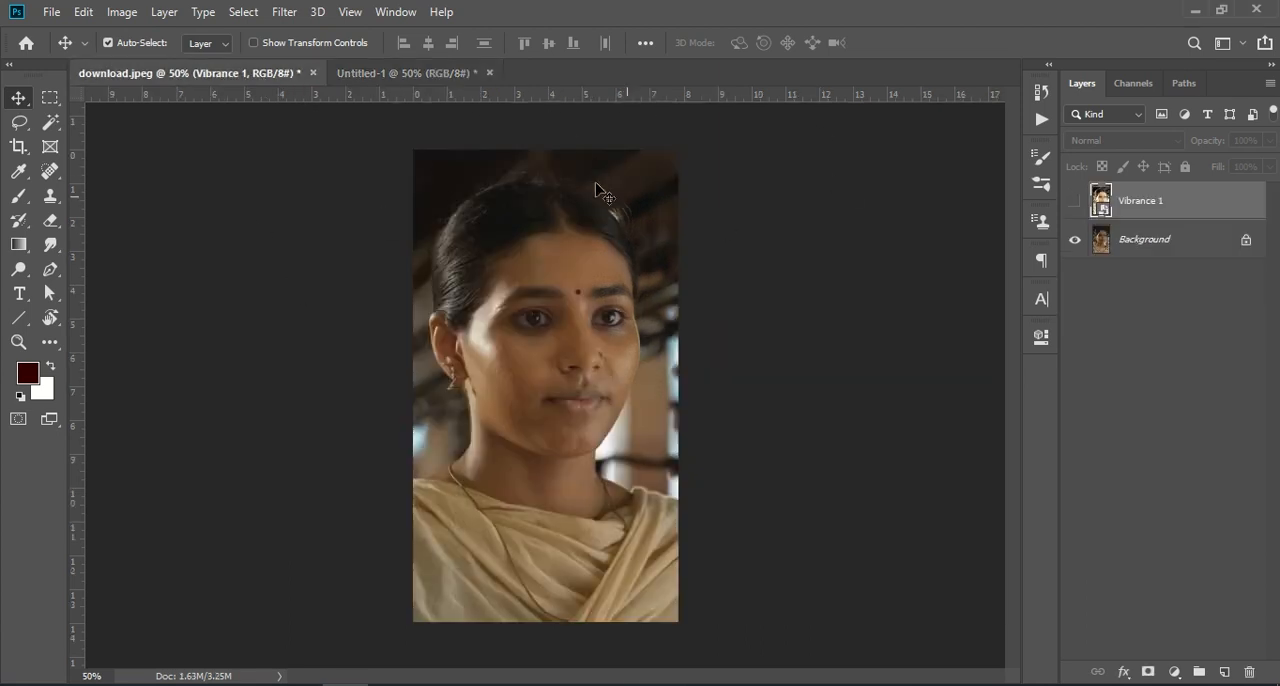
left_click(1073, 204)
left_click(1073, 204)
left_click(1073, 204)
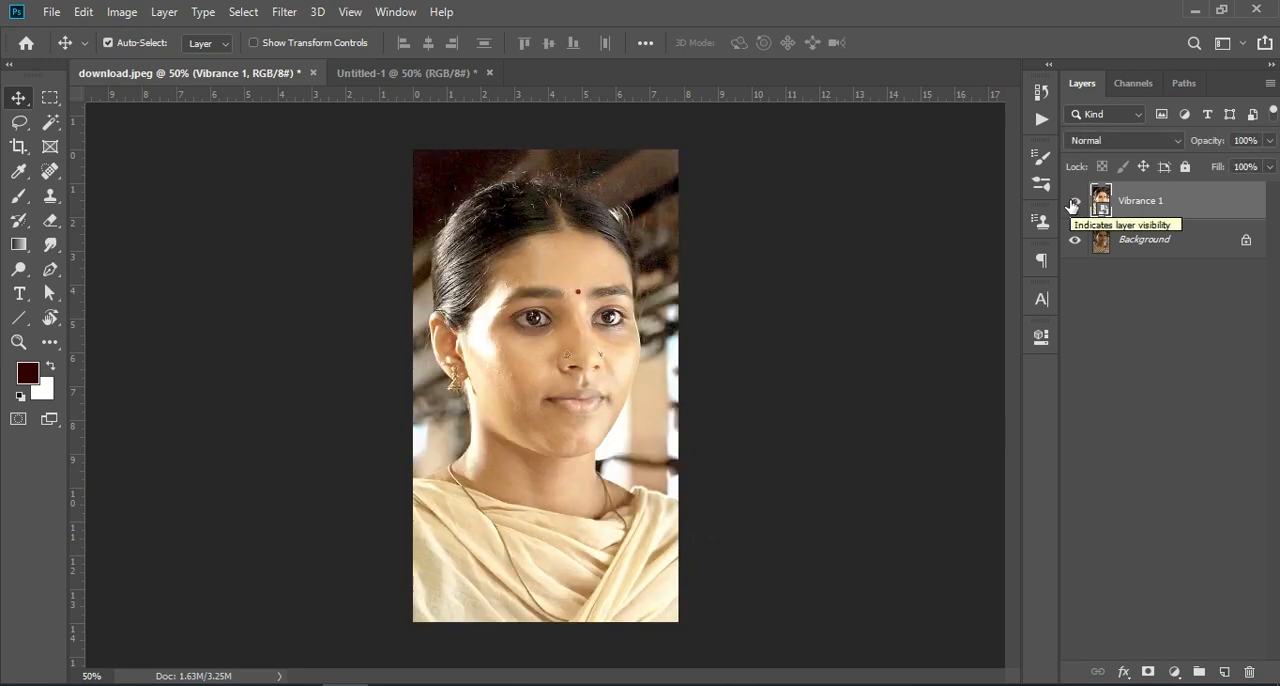
left_click(1073, 204)
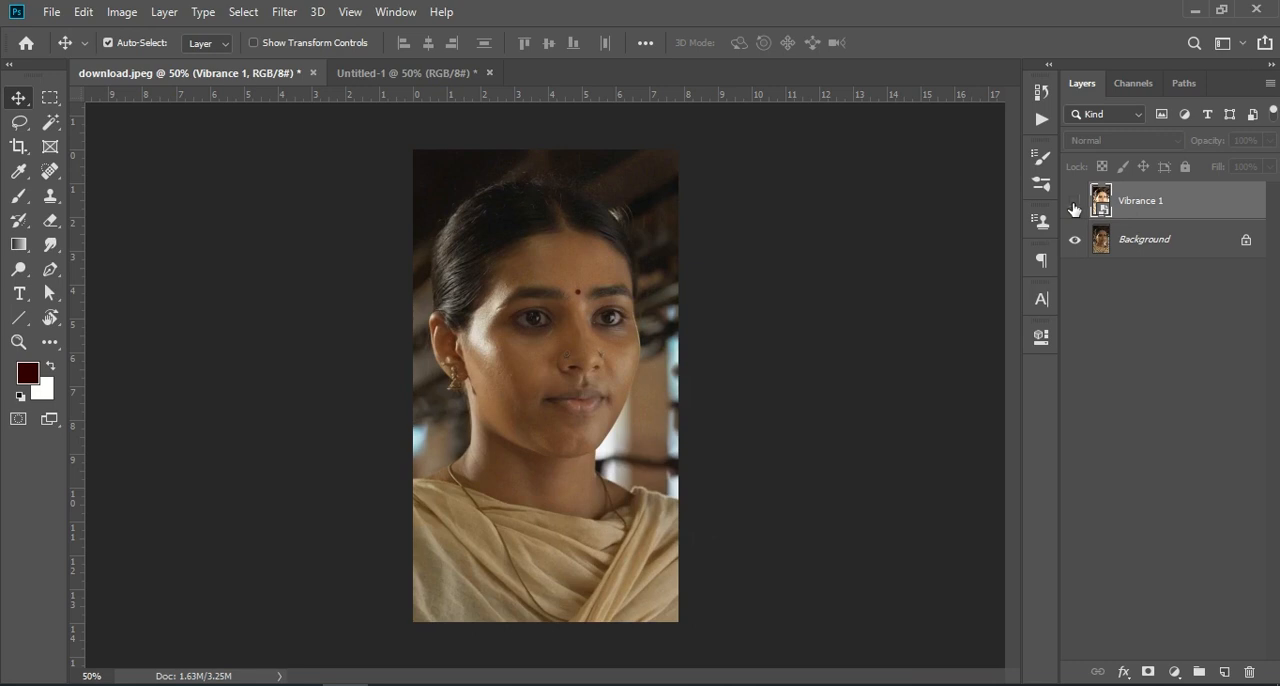
left_click(1074, 204)
left_click(1074, 204)
left_click(1074, 204)
left_click(1074, 204)
left_click(1074, 204)
left_click(1074, 204)
left_click(1074, 204)
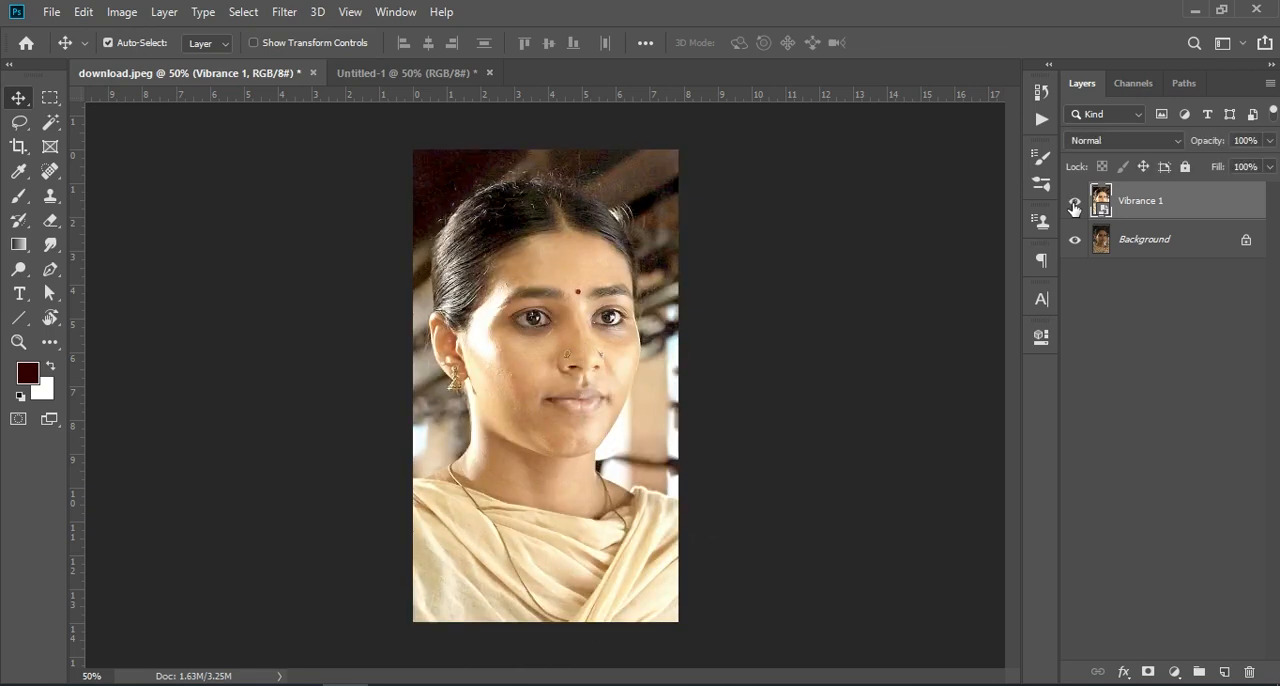
key("ctrl+KP_Add")
key("ctrl+KP_Add")
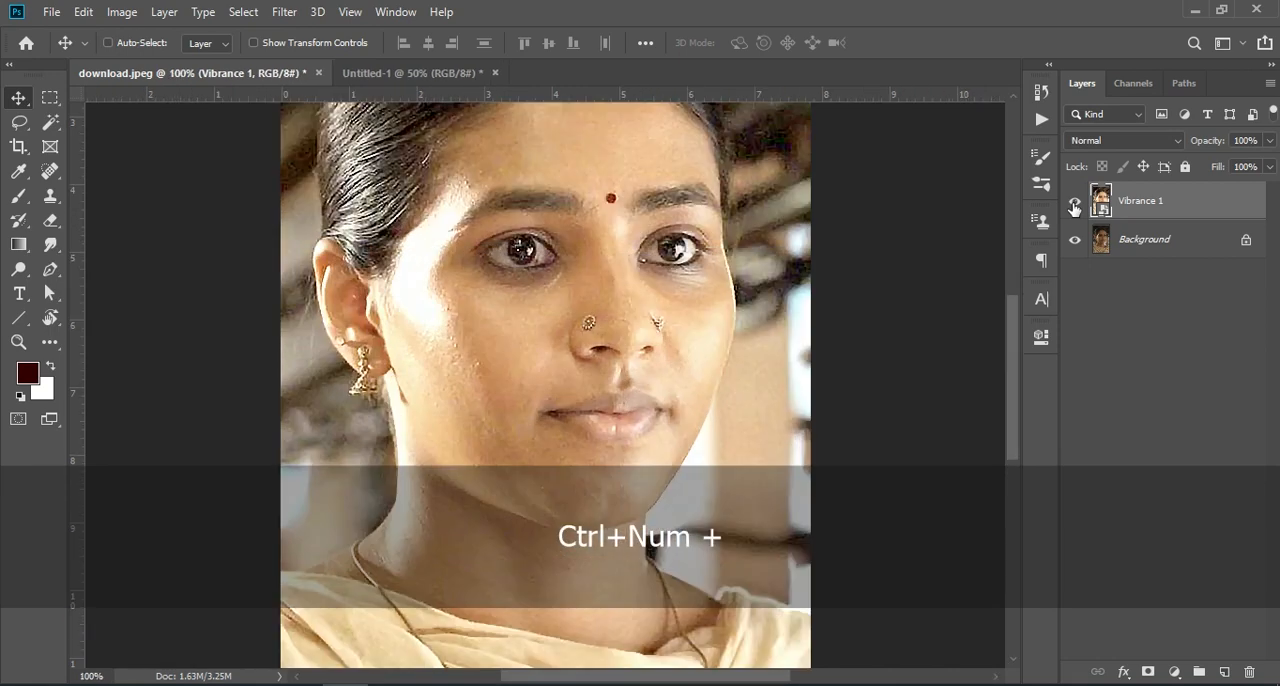
key("ctrl+KP_Subtract")
scroll(986, 286, "up", 1)
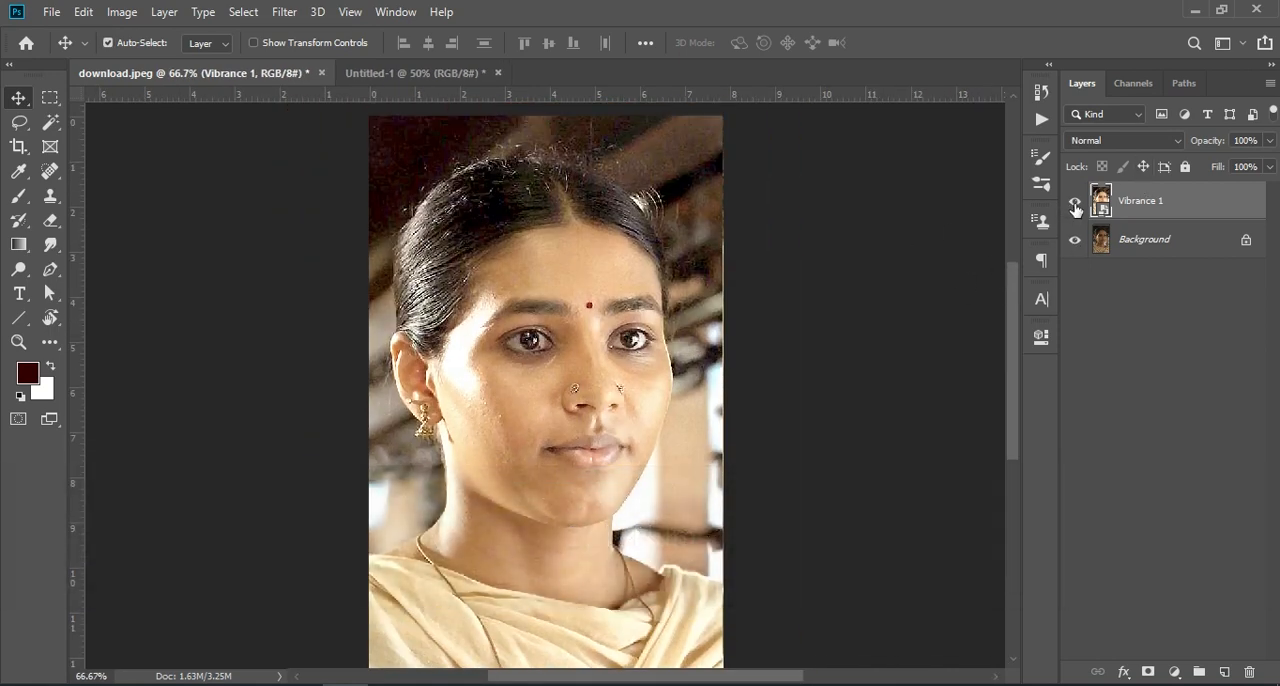
left_click(1075, 205)
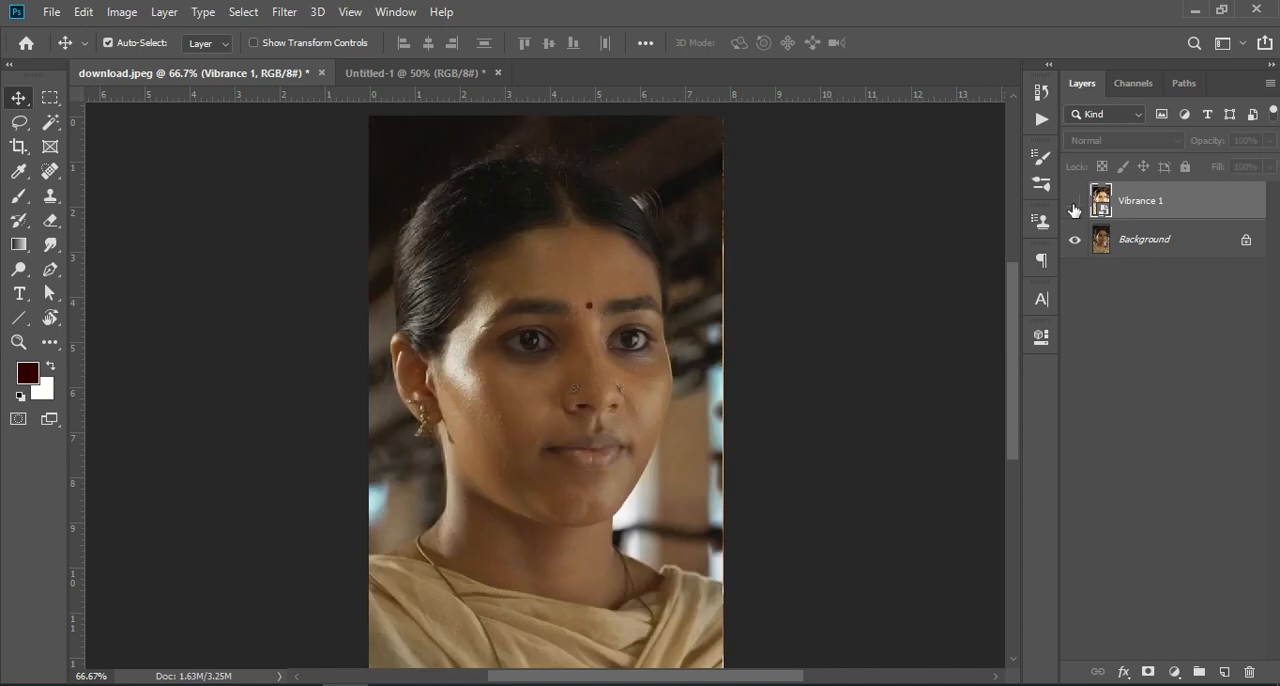
left_click(1075, 205)
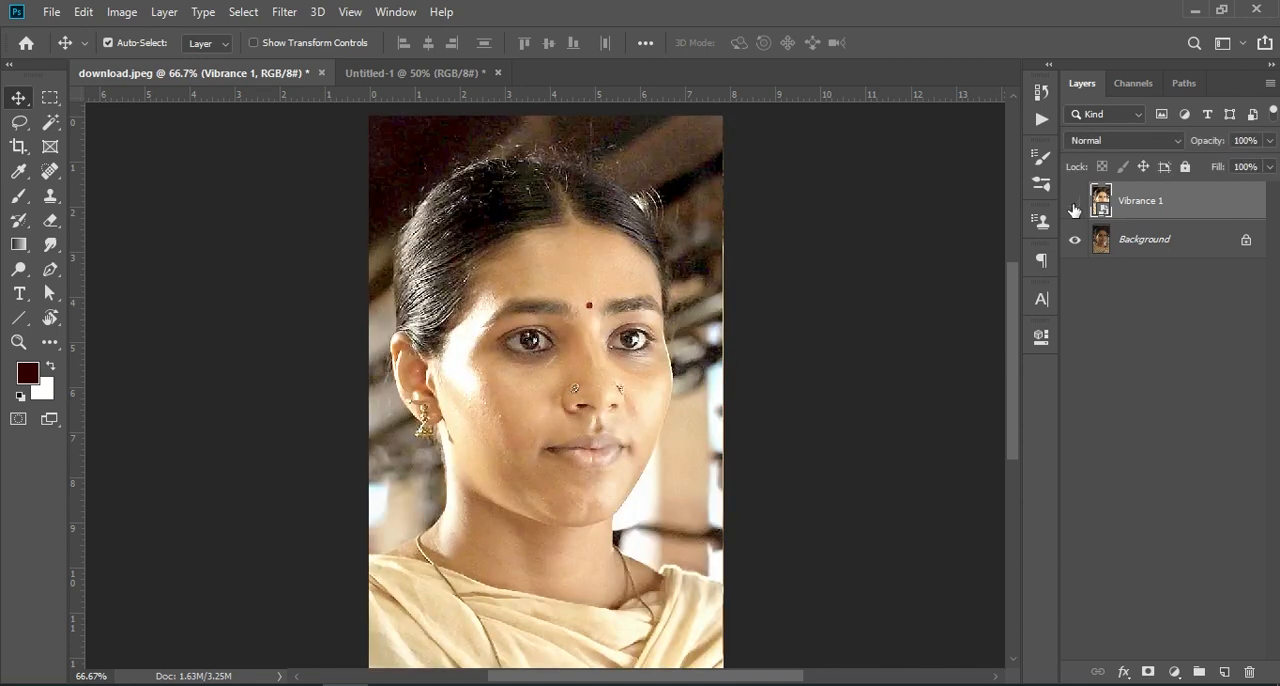
left_click(1075, 206)
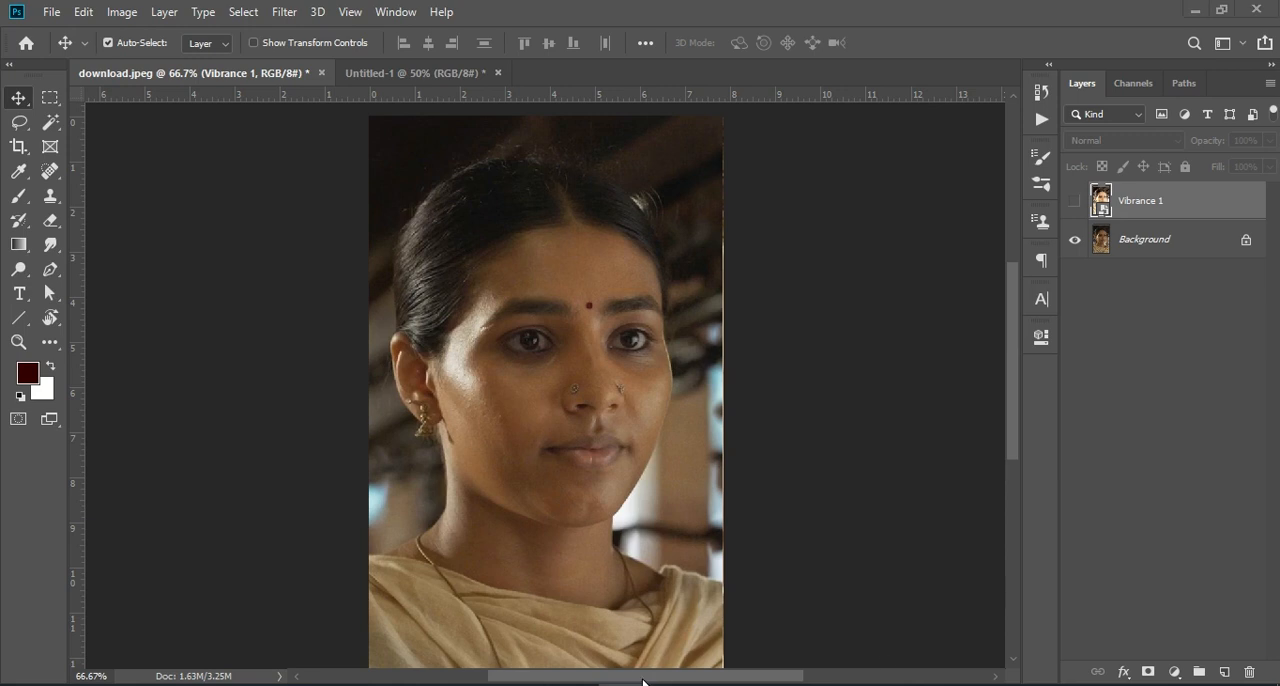
- Delete the Vibrance 1 layer, then duplicate the Background layer and hide the original
left_click(1246, 672)
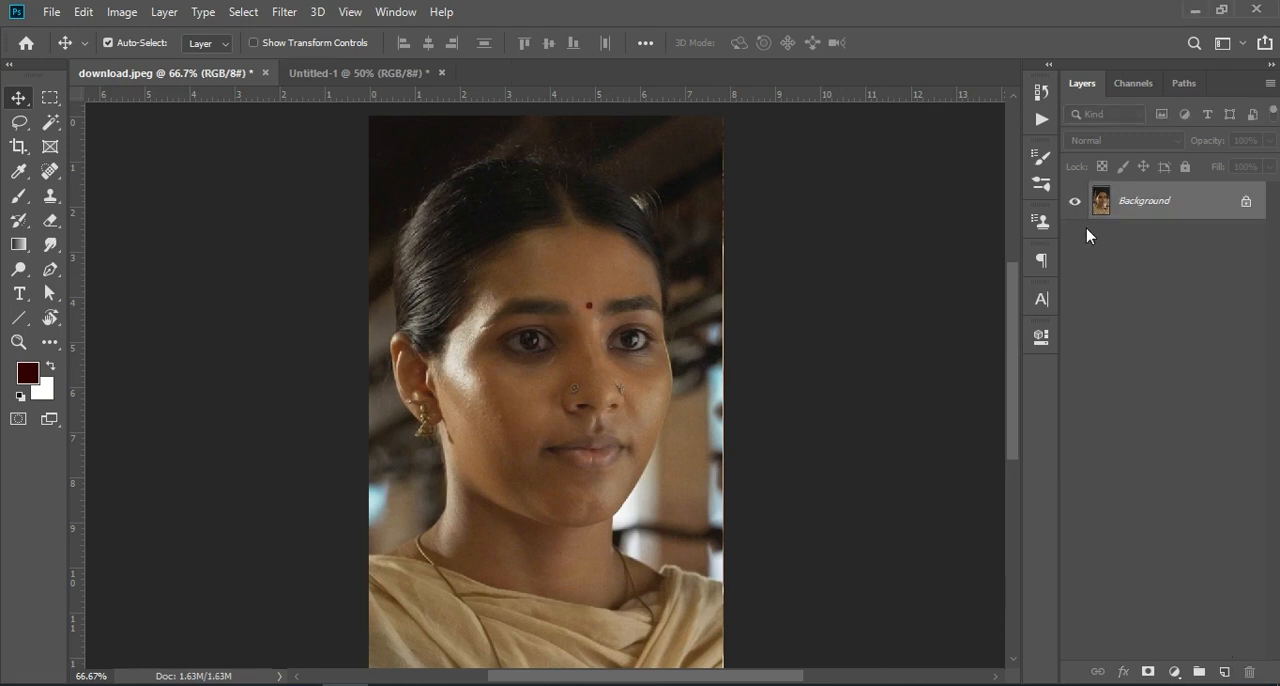
left_click_drag(1180, 209, 1224, 672)
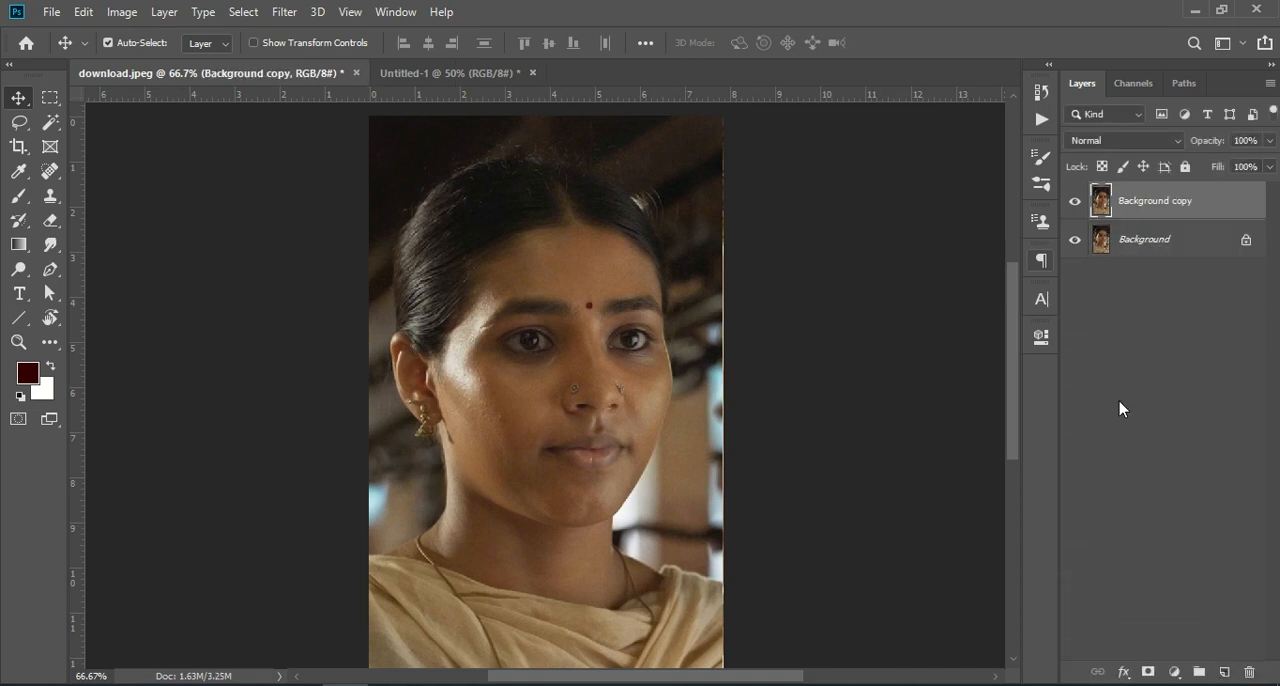
left_click(1073, 246)
- Add a white Solid Color fill layer above Background copy and clip it to that layer
left_click(1170, 671)
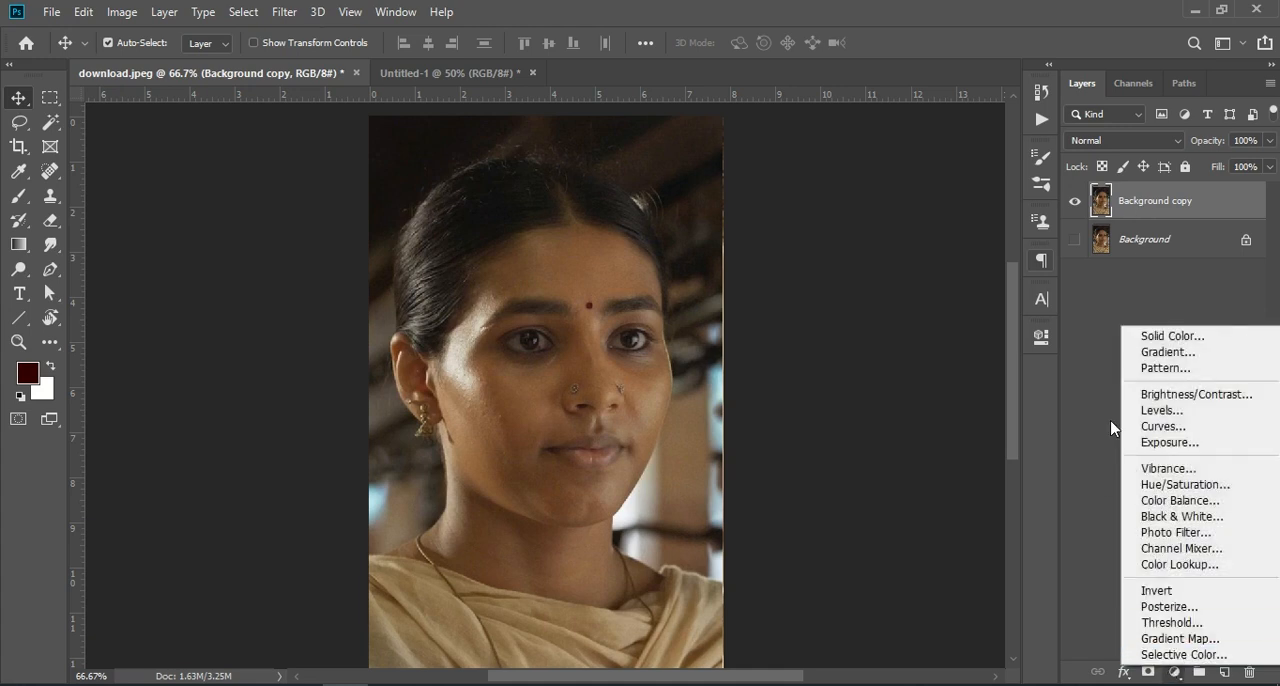
left_click(1211, 335)
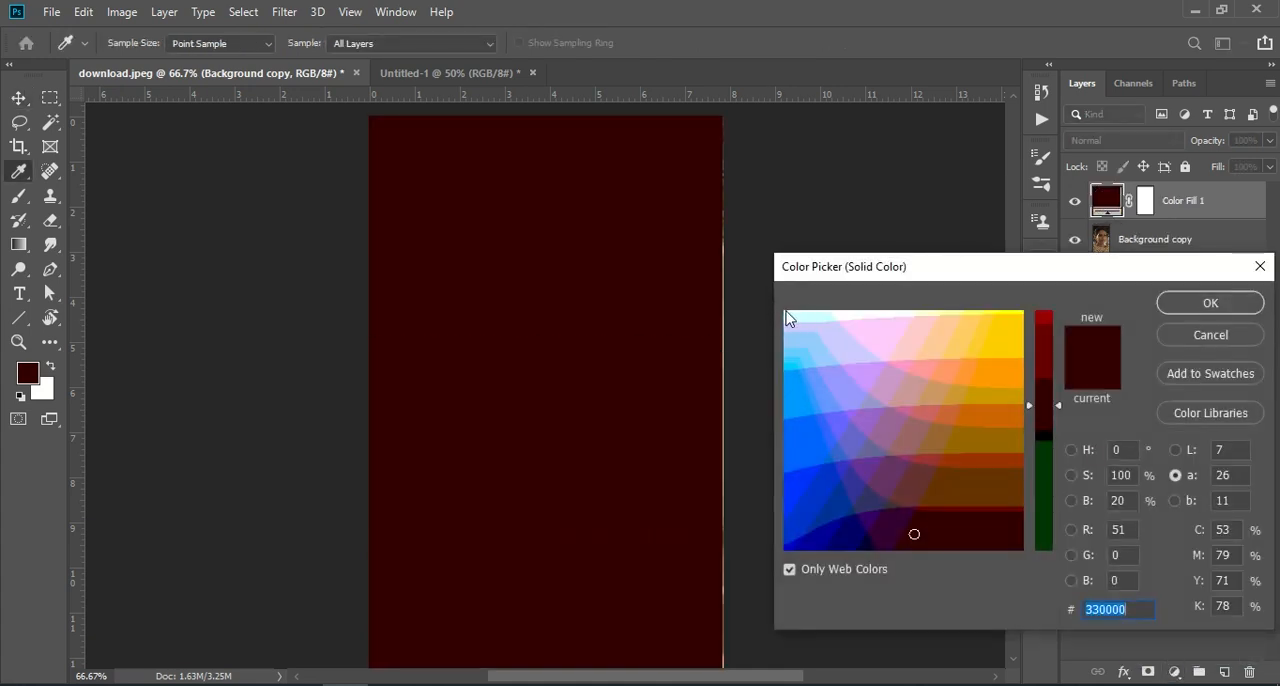
left_click(785, 312)
left_click(1209, 302)
right_click(1192, 212)
left_click(1034, 360)
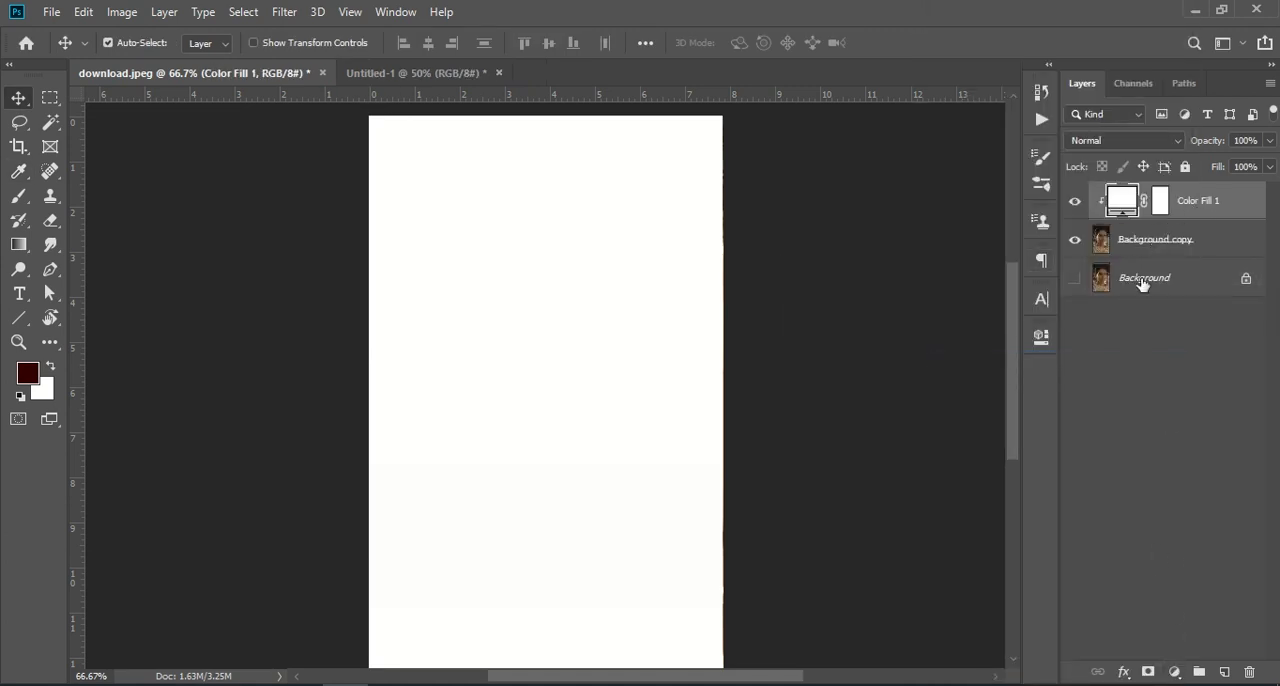
- Add a Brightness/Contrast adjustment layer above the white fill layer
left_click(1174, 672)
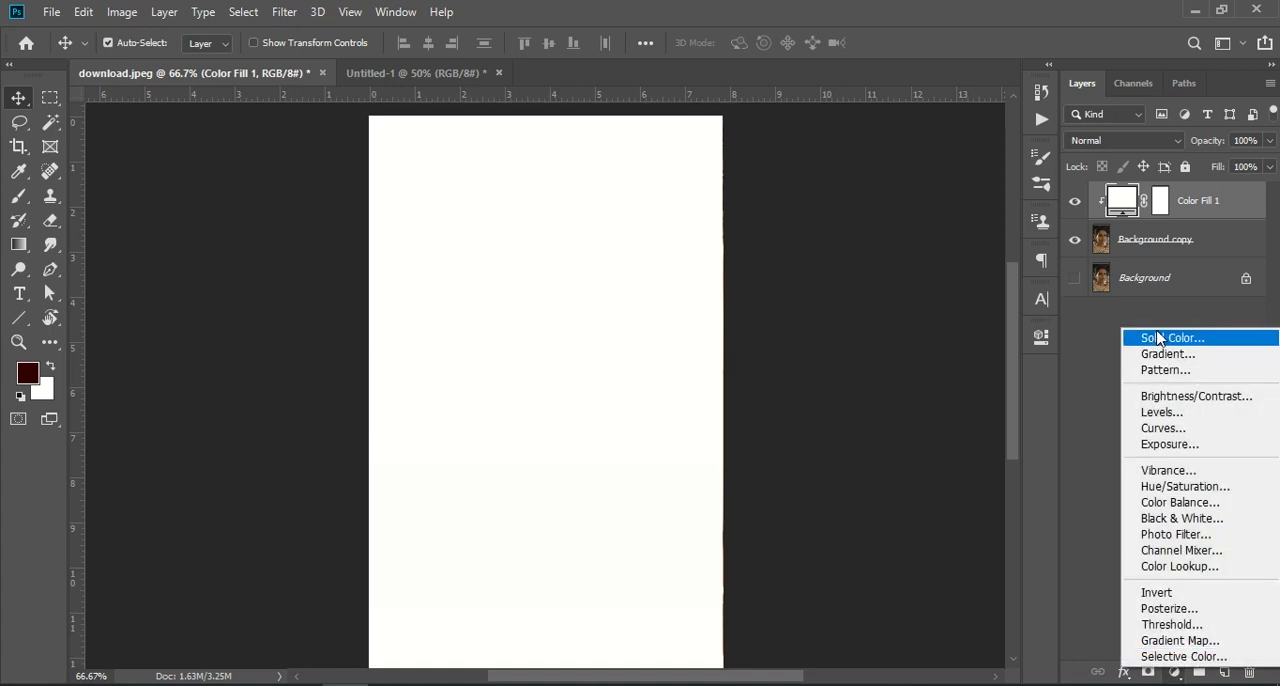
left_click(1166, 397)
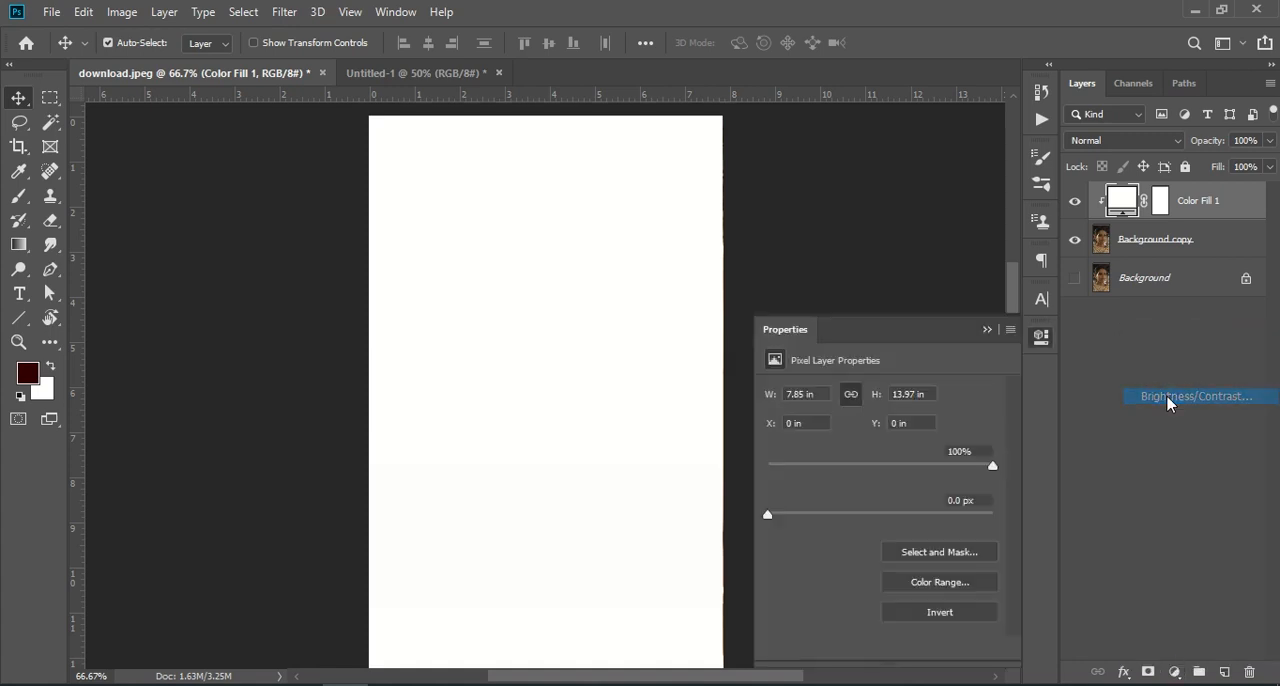
left_click(984, 332)
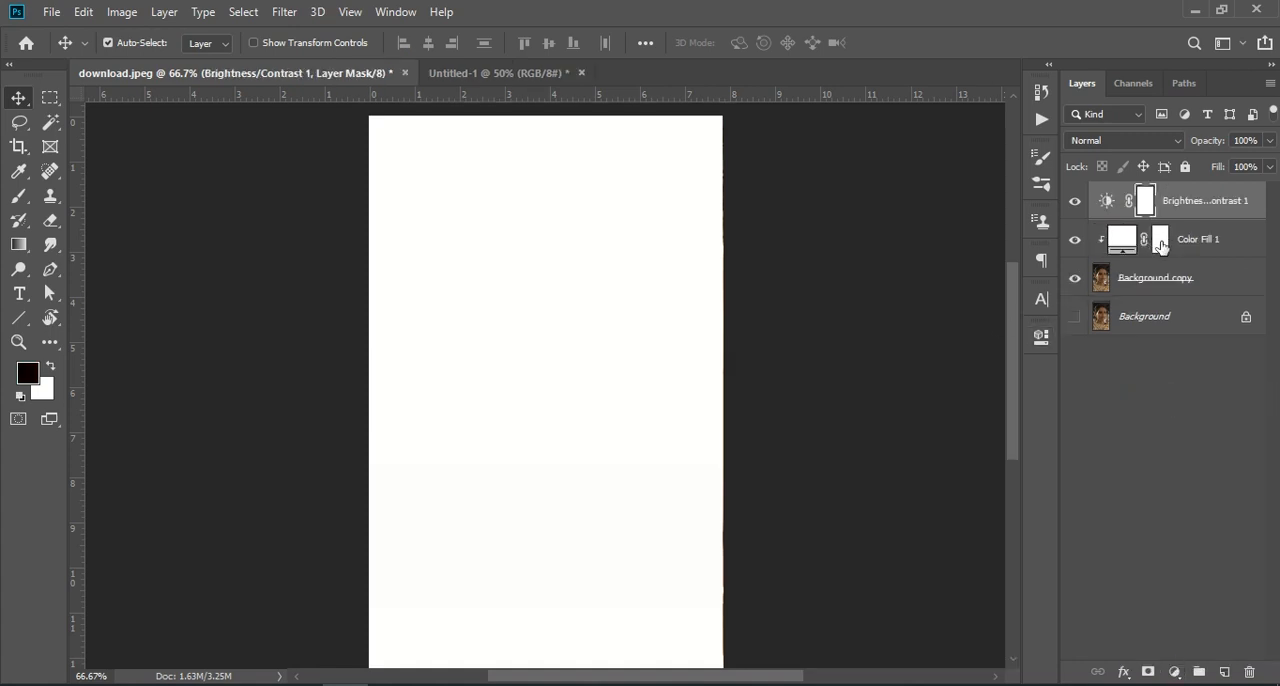
- Load the Color Fill 1 layer mask as a selection and invert the mask to black
right_click(1160, 240)
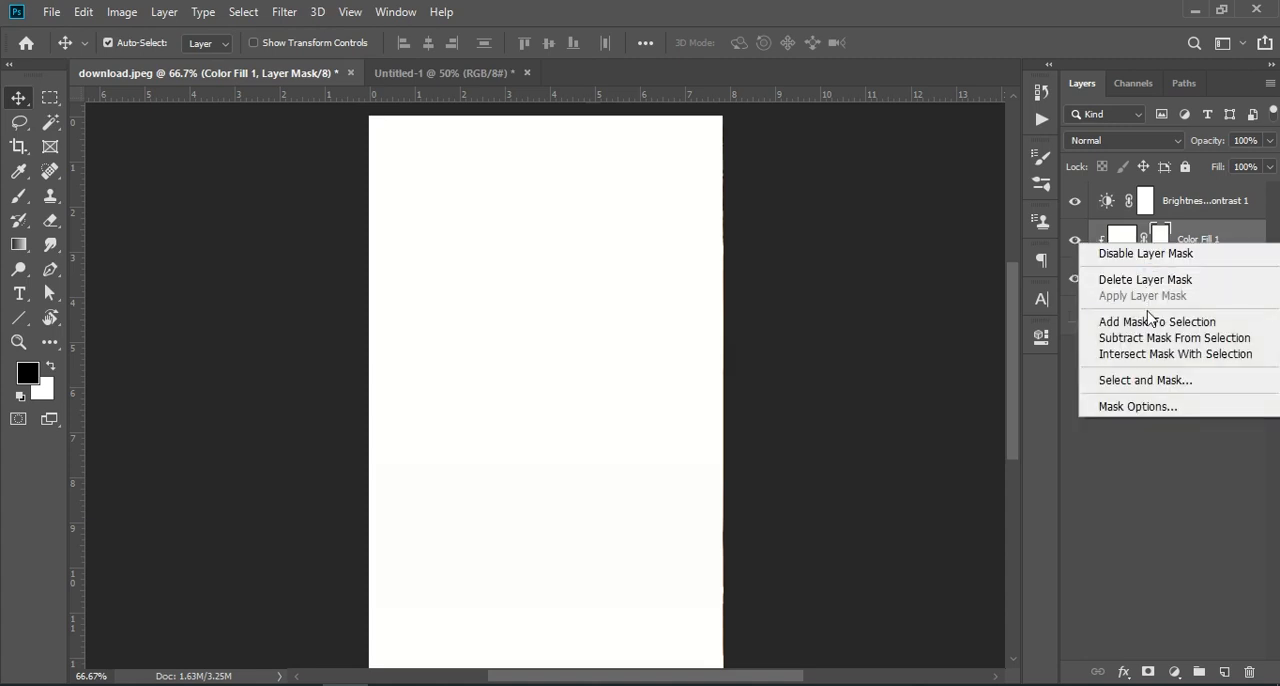
left_click(1148, 322)
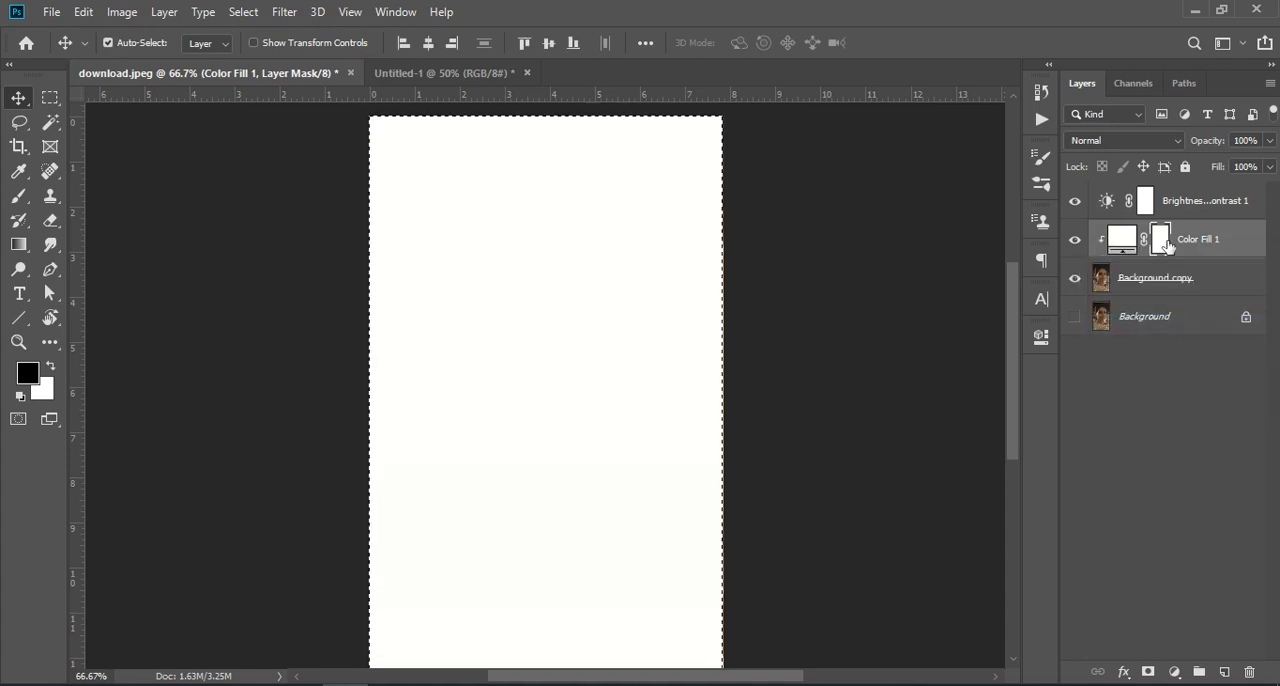
key("ctrl+i")
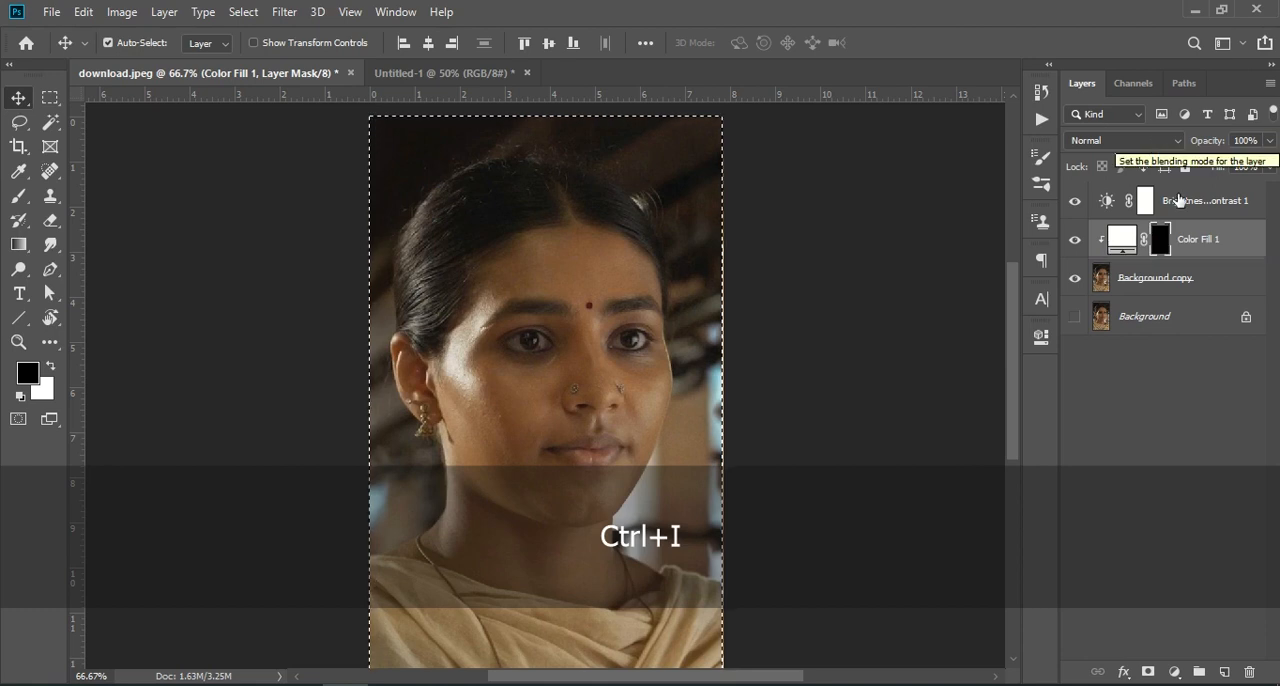
left_click(1184, 430)
- Set the Brightness/Contrast layer's brightness to 79 and contrast to -10, and clear the selection
left_click(1138, 210)
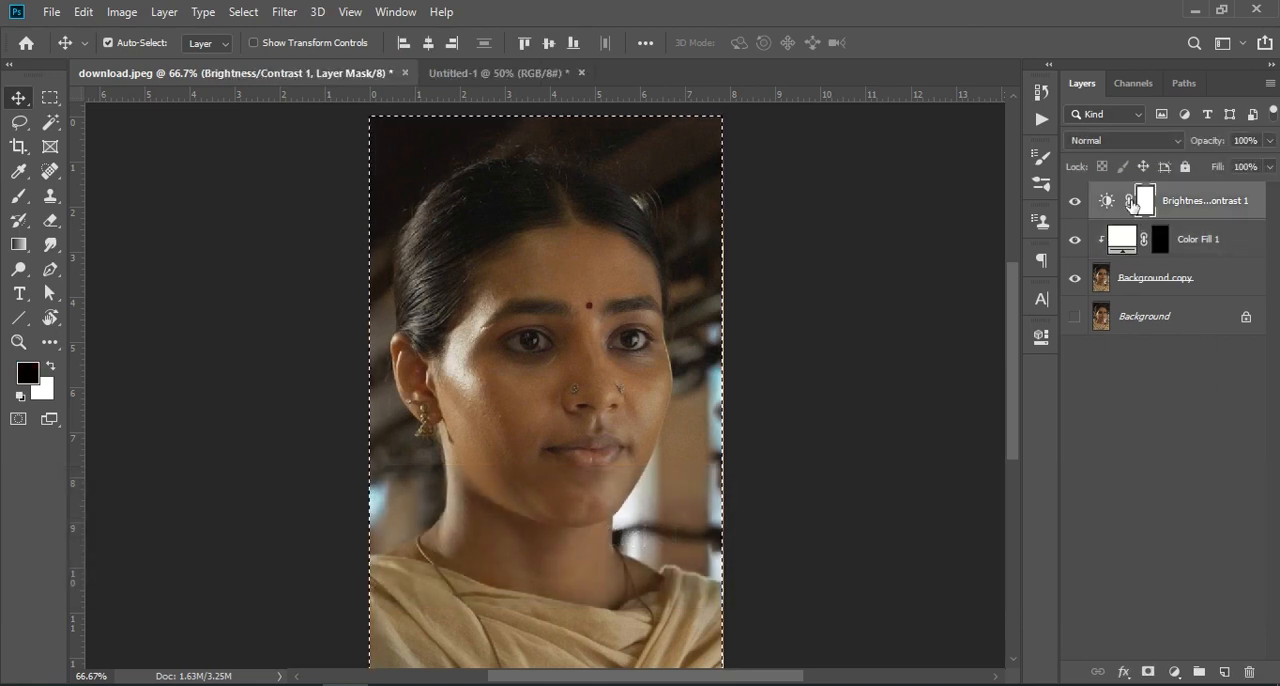
double_click(1105, 203)
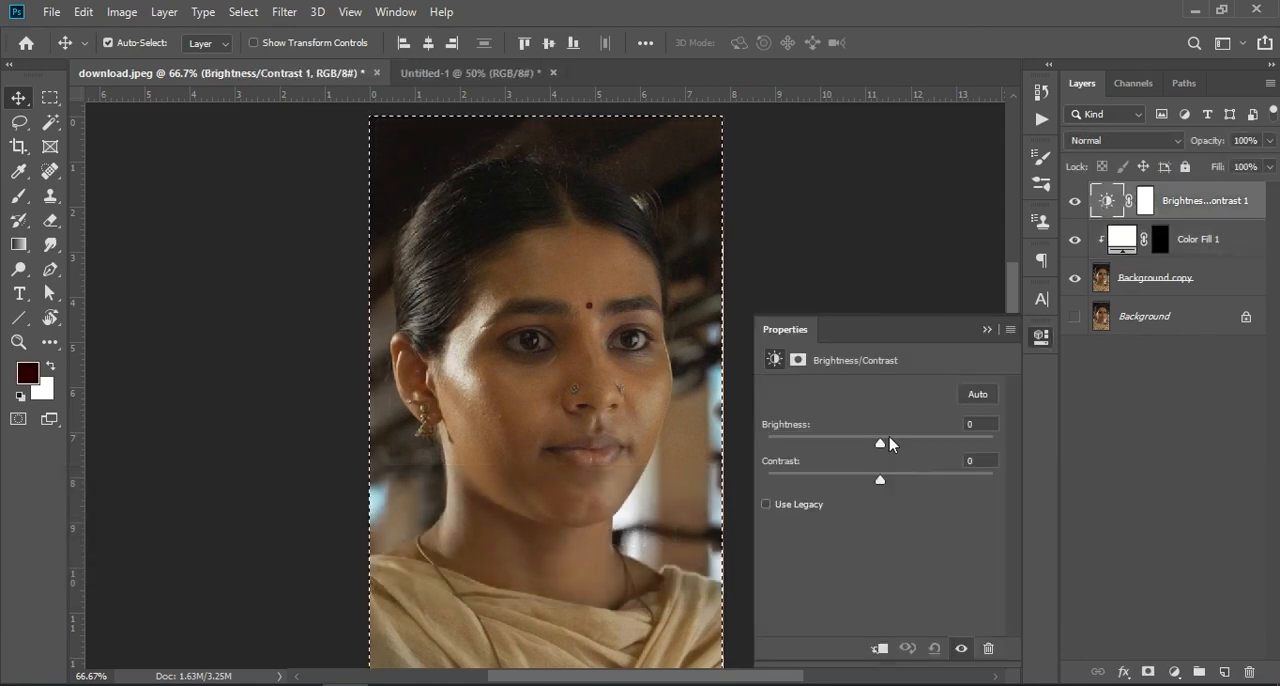
left_click_drag(879, 449, 936, 451)
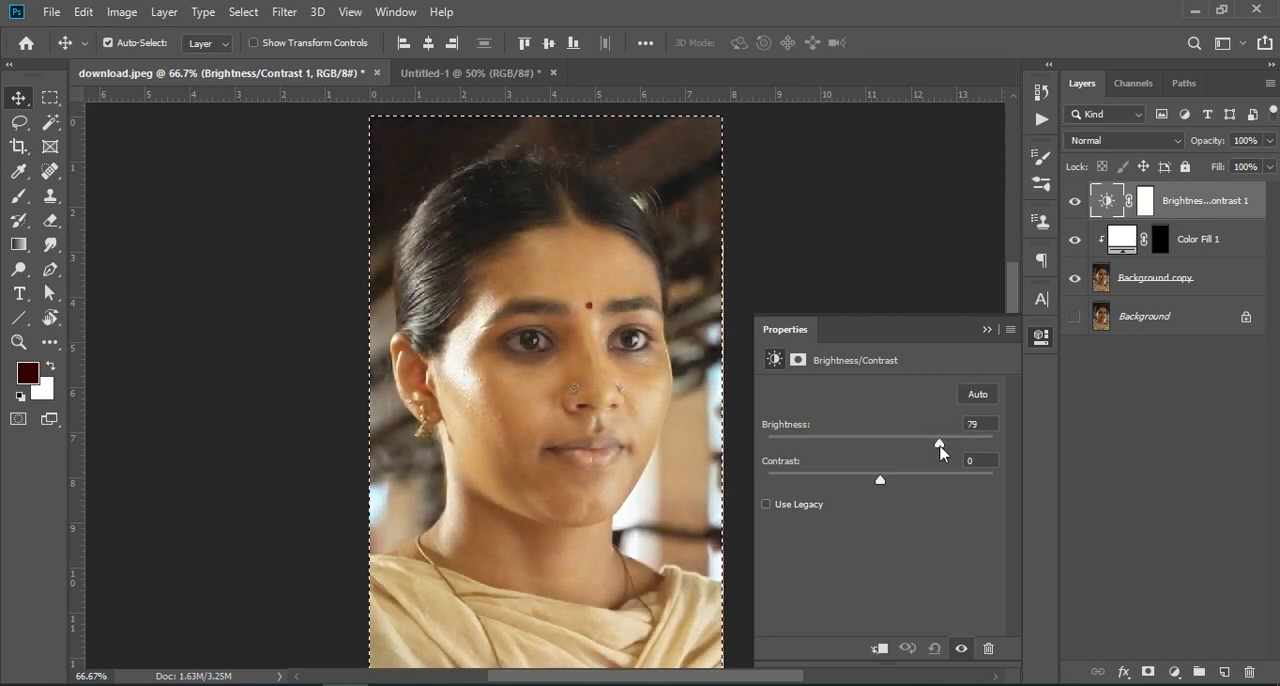
left_click_drag(880, 486, 875, 486)
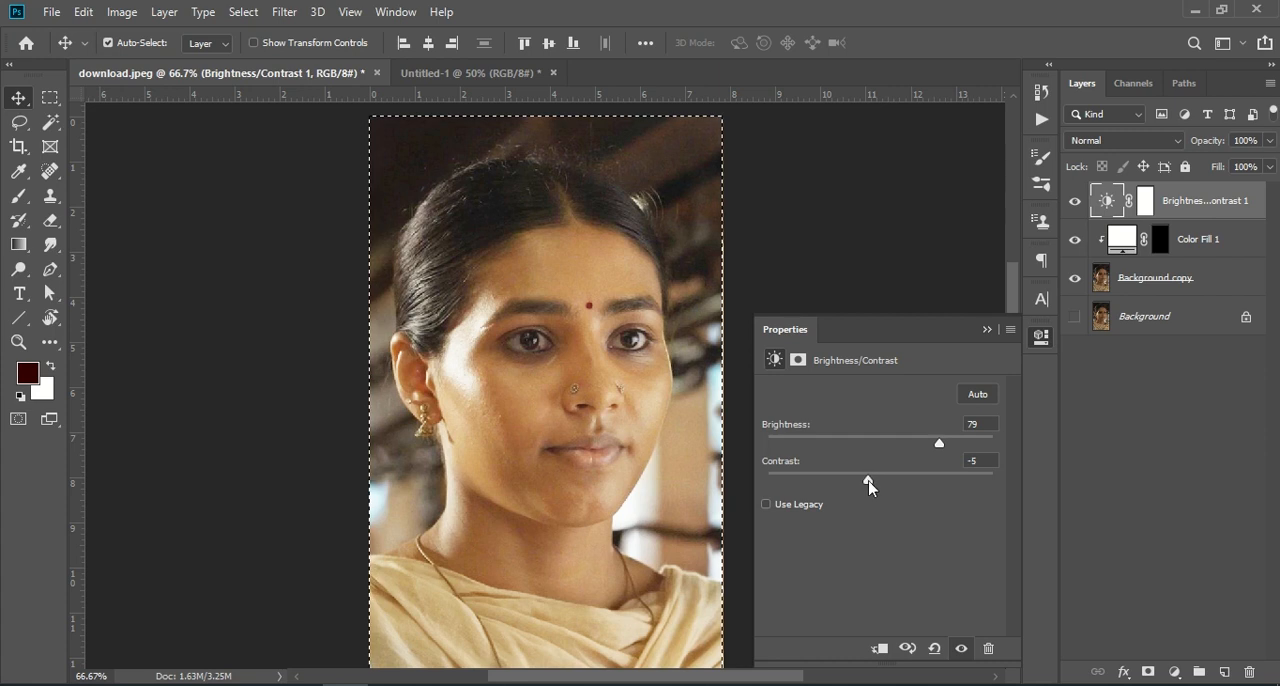
left_click_drag(861, 485, 857, 483)
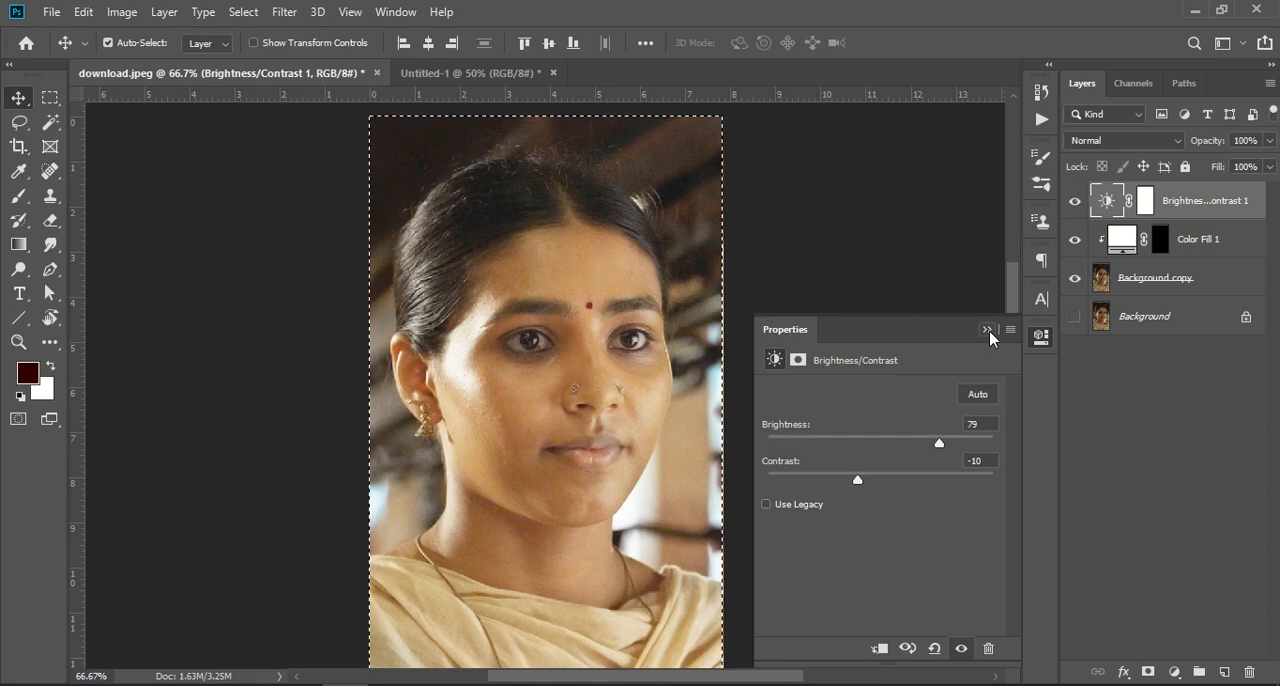
left_click(988, 331)
left_click(1153, 443)
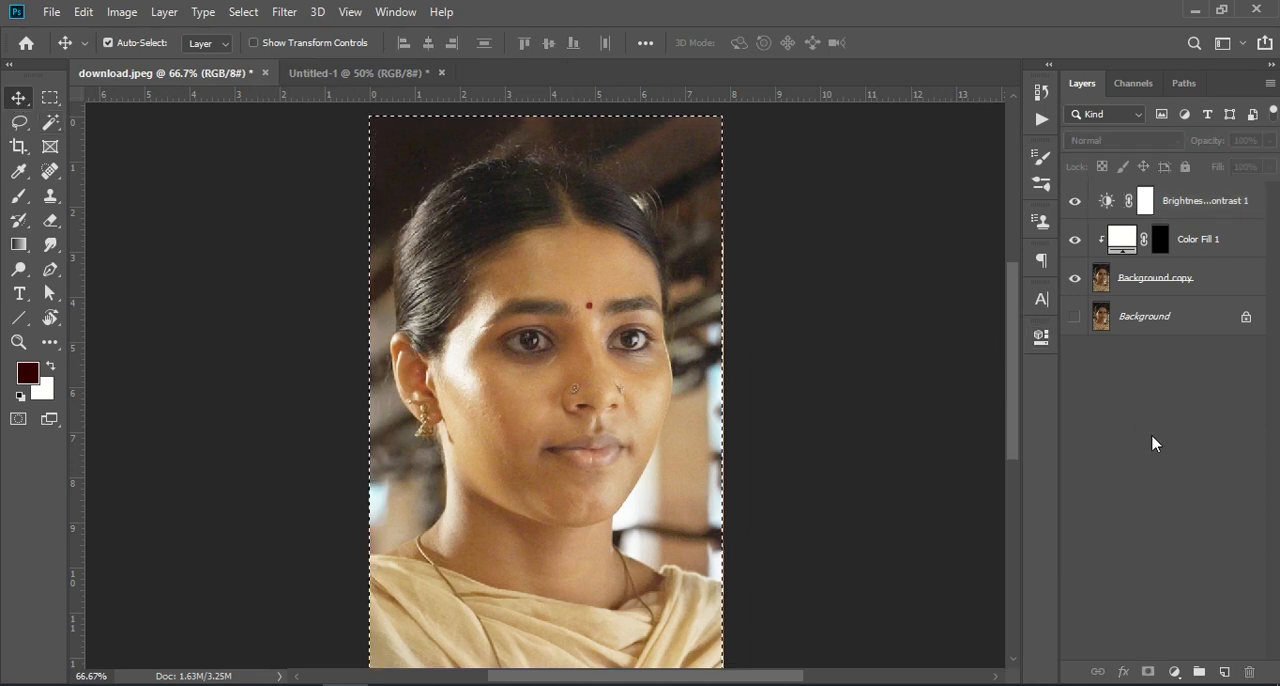
key("ctrl+d")
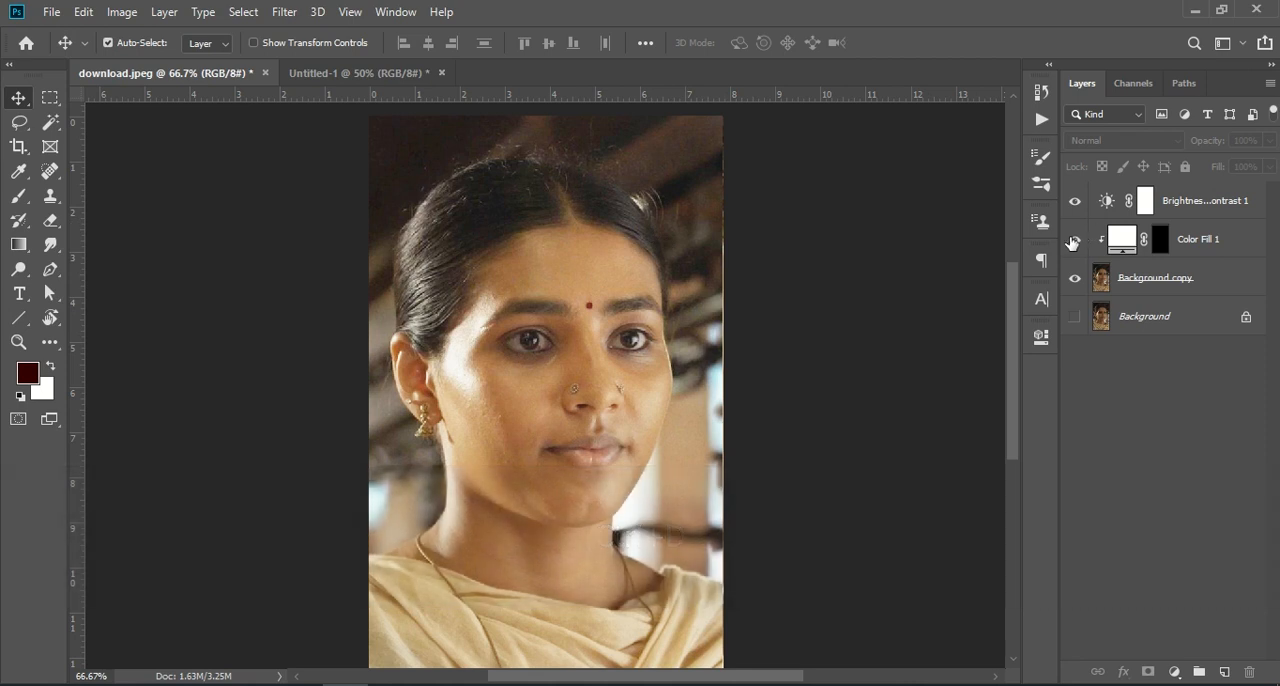
- Compare the portrait with the Color Fill 1 and Brightness/Contrast layers hidden and shown
left_click(1073, 240)
left_click(1076, 204)
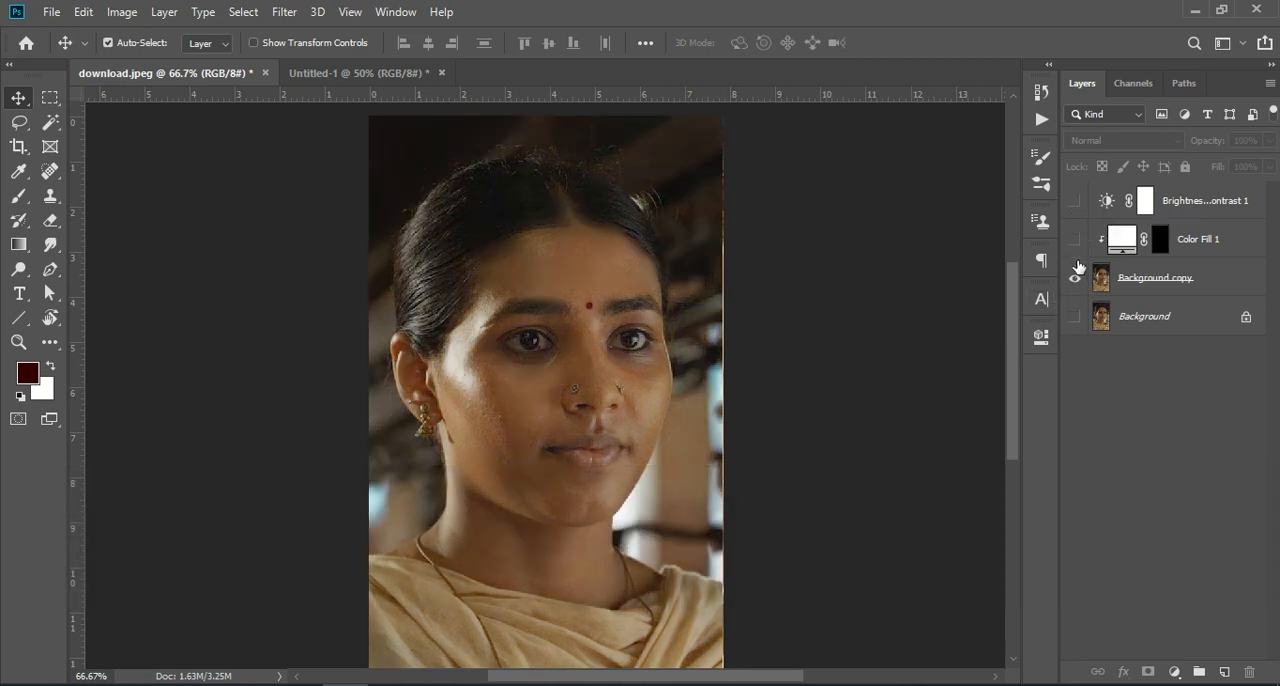
left_click(1075, 241)
left_click(1075, 204)
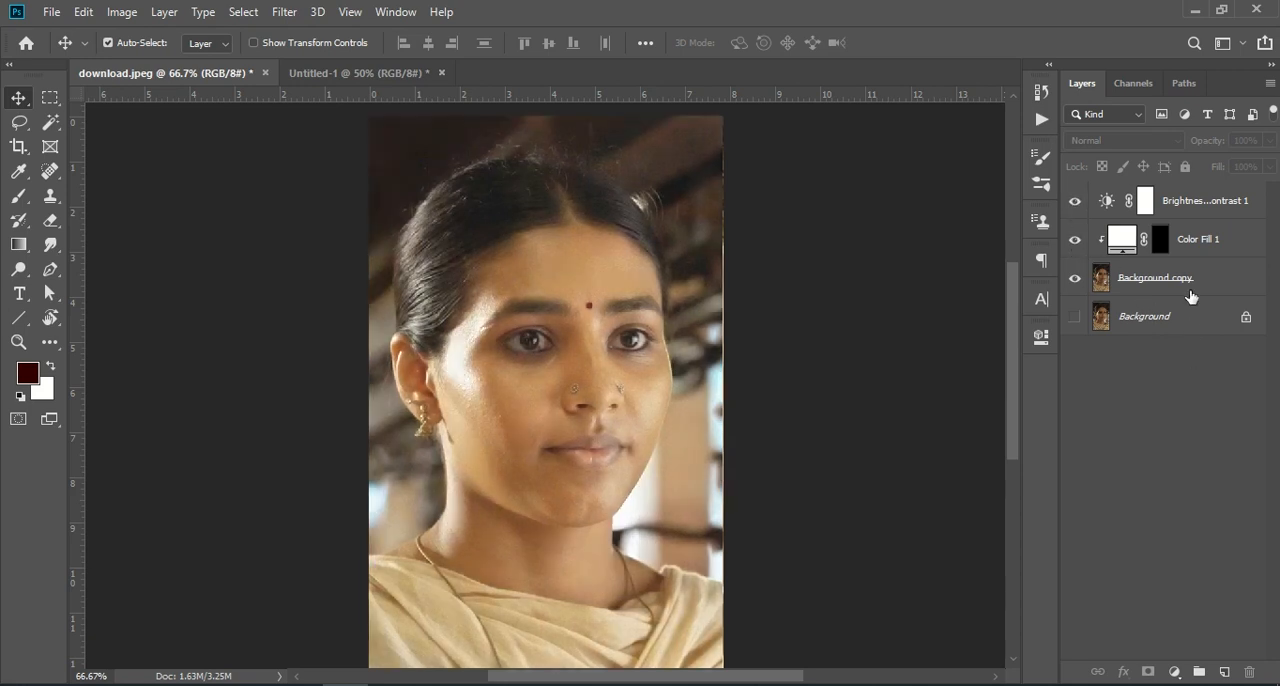
- Add a Levels adjustment above the Brightness/Contrast layer with input shadows 4, midtones 0.91 and highlights 229
left_click(1196, 209)
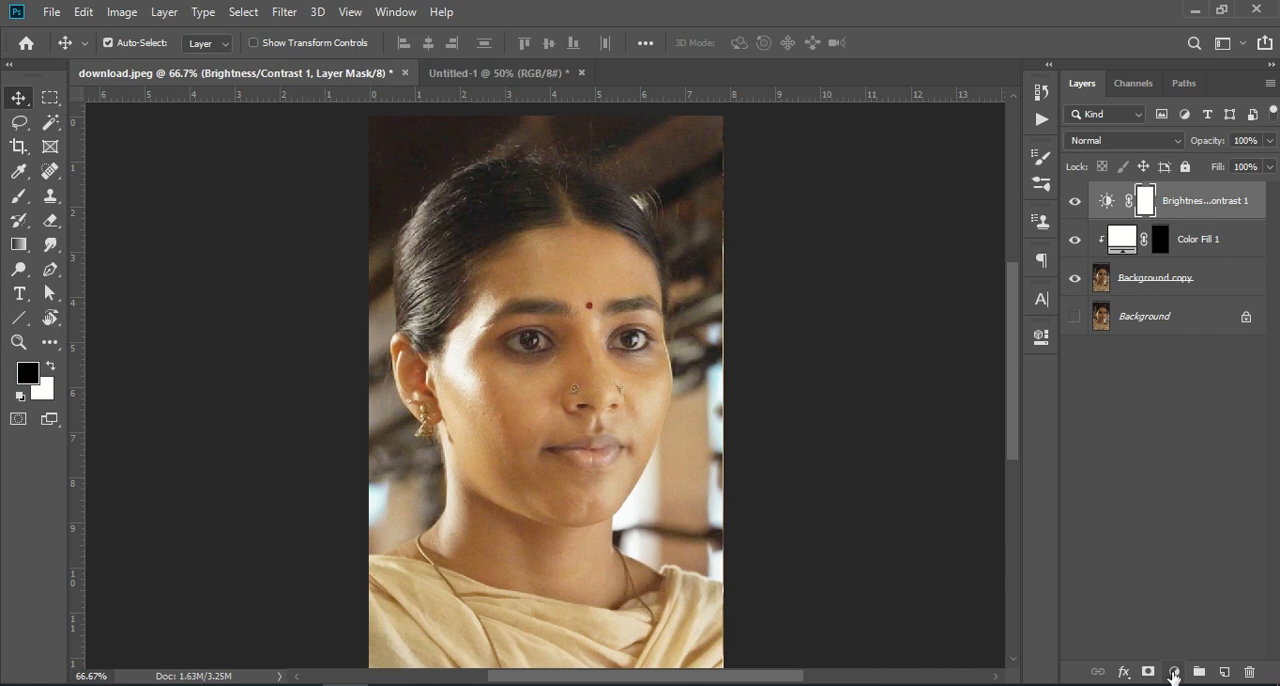
left_click(1174, 672)
left_click(1196, 418)
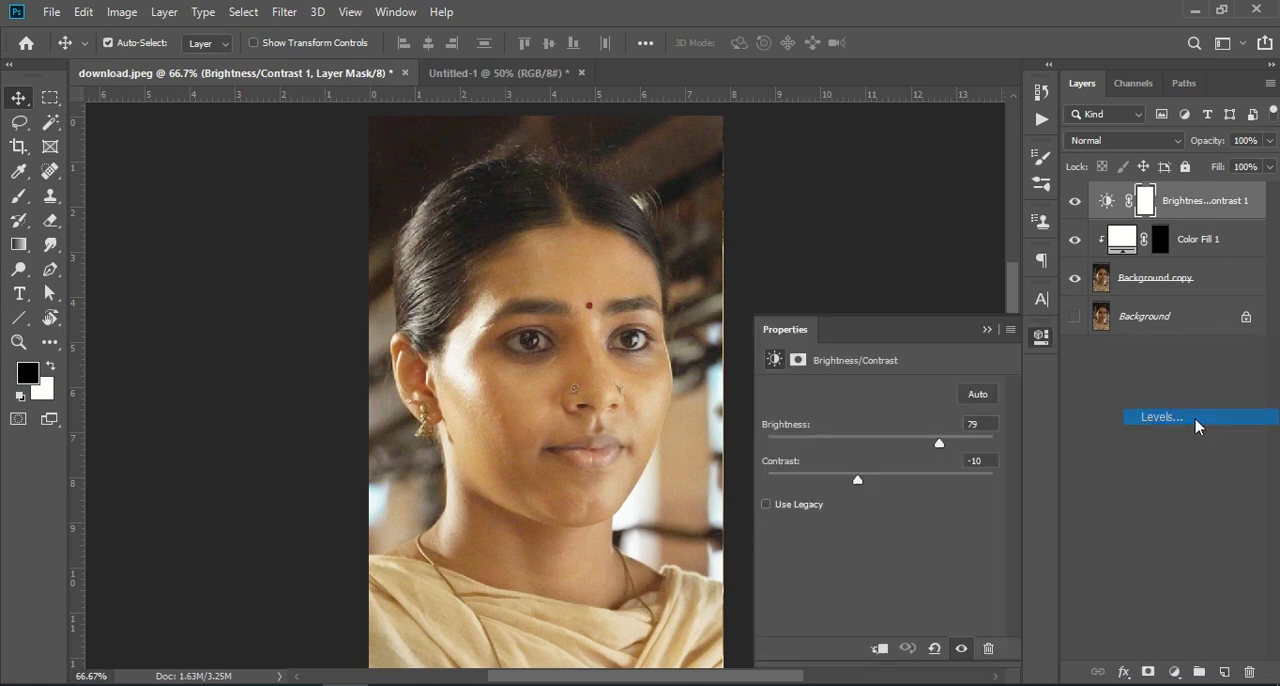
left_click_drag(993, 533, 975, 541)
left_click_drag(886, 530, 890, 530)
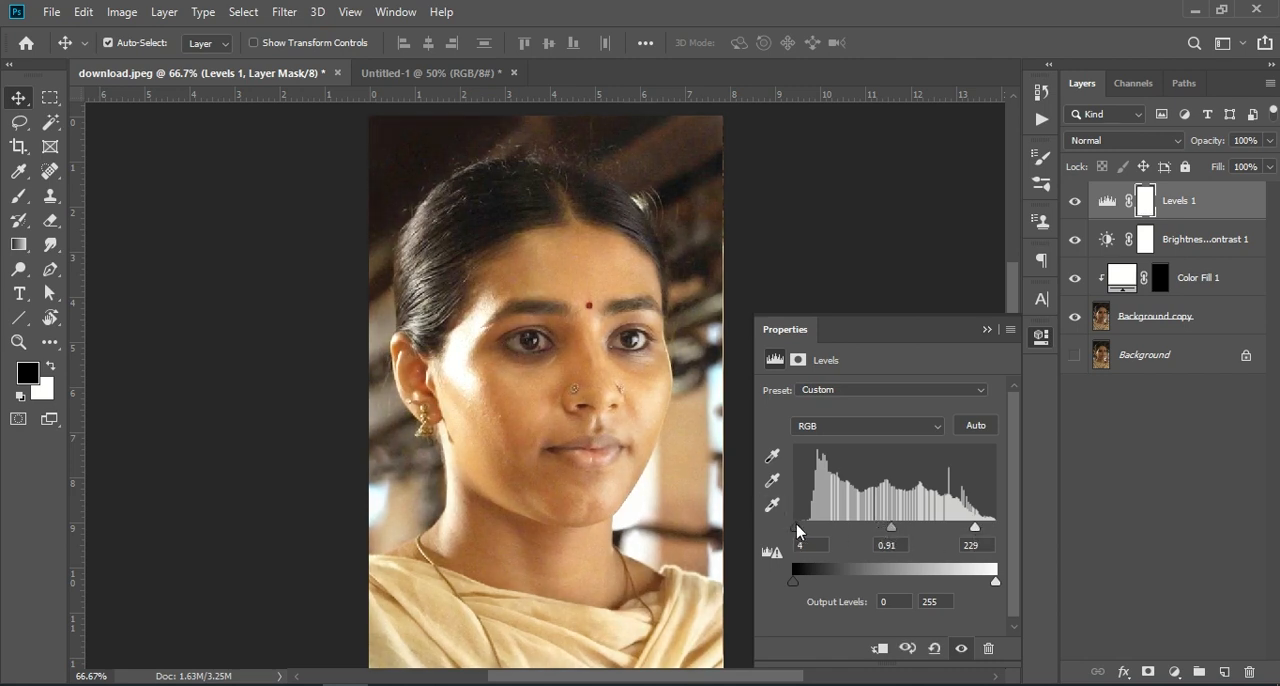
left_click(986, 329)
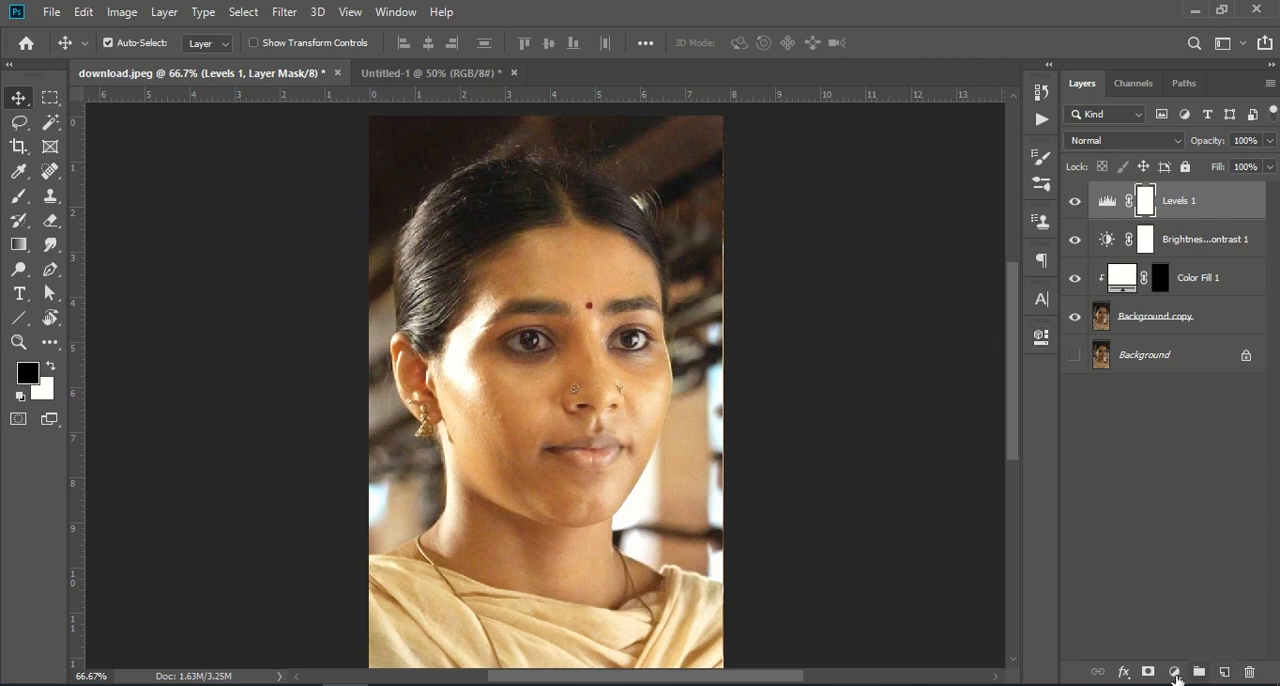
- Add an Exposure adjustment with exposure +0.28 and offset +0.0083, fine-tune its gamma, and clip it to the Levels layer
left_click(1175, 672)
left_click(1194, 449)
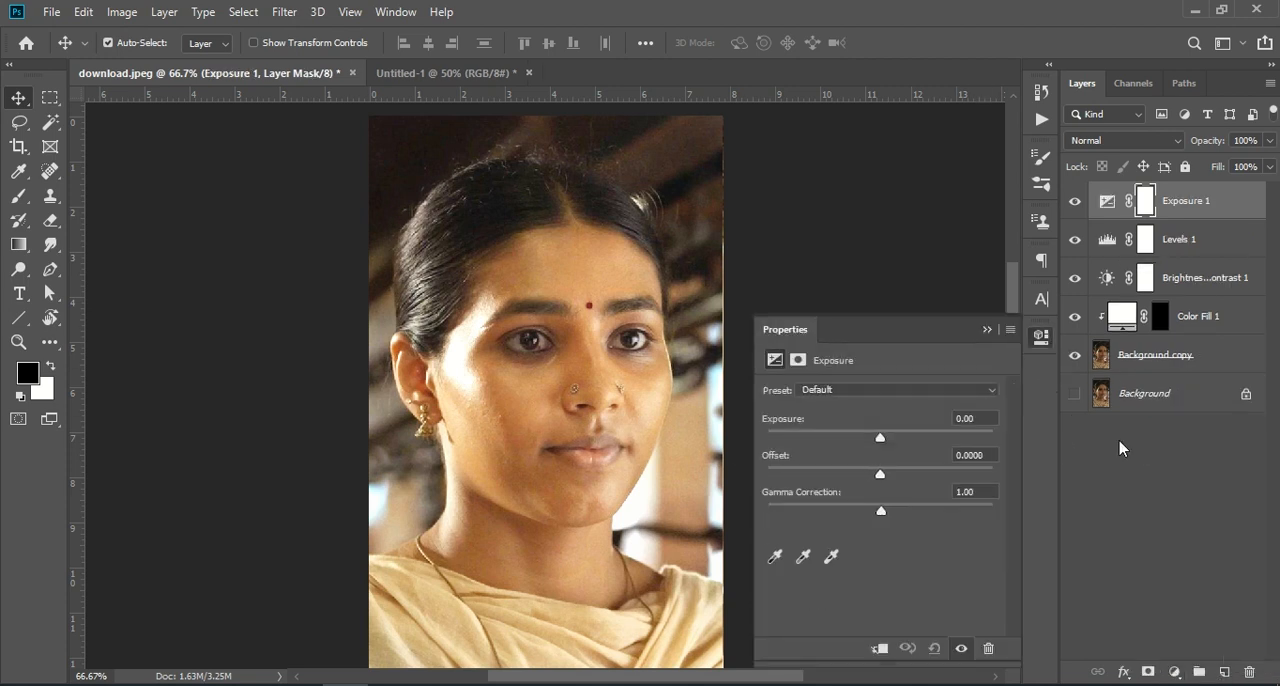
left_click_drag(882, 440, 883, 479)
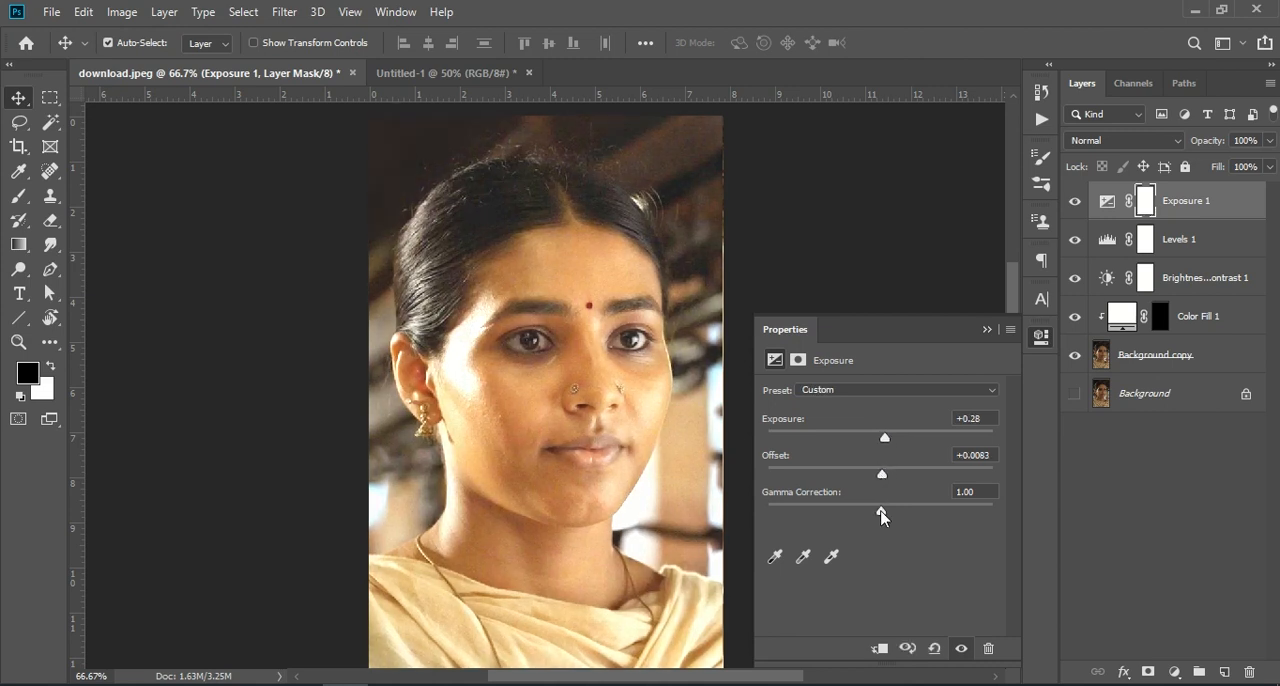
left_click_drag(883, 518, 880, 522)
left_click(880, 648)
left_click(987, 329)
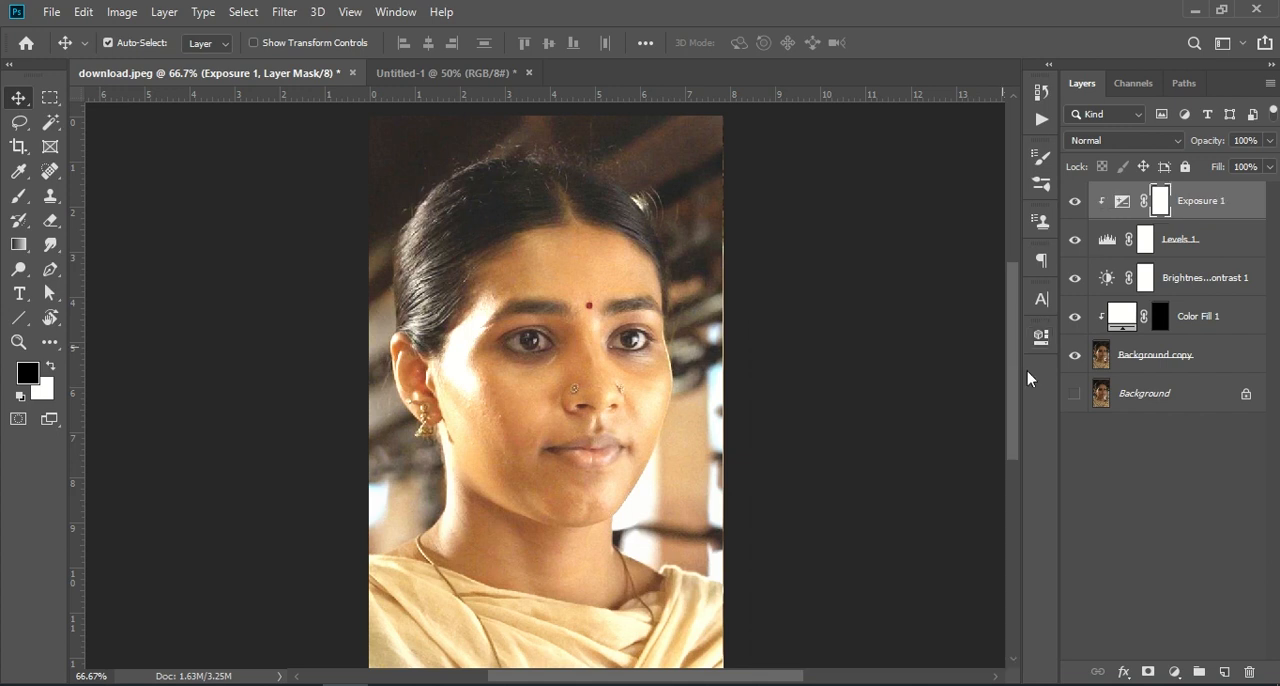
- Add a Vibrance adjustment above the Exposure layer, raise its vibrance slightly and fine-tune its saturation
left_click(1172, 673)
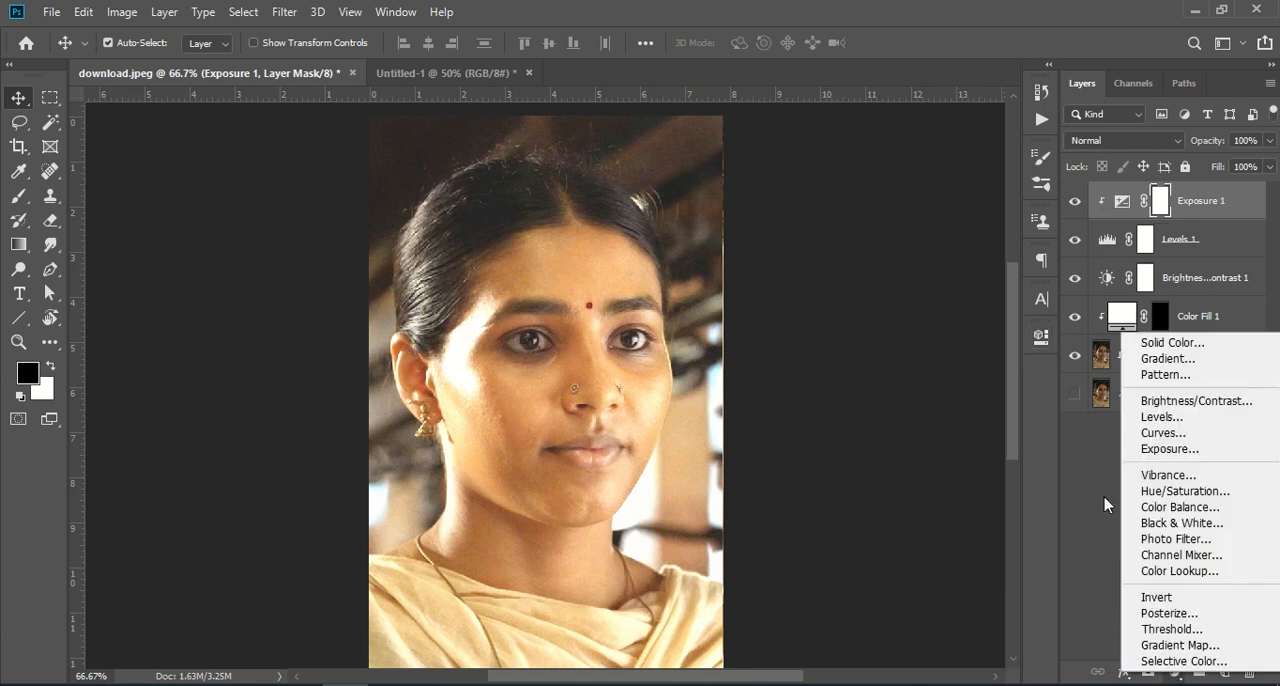
left_click(1168, 475)
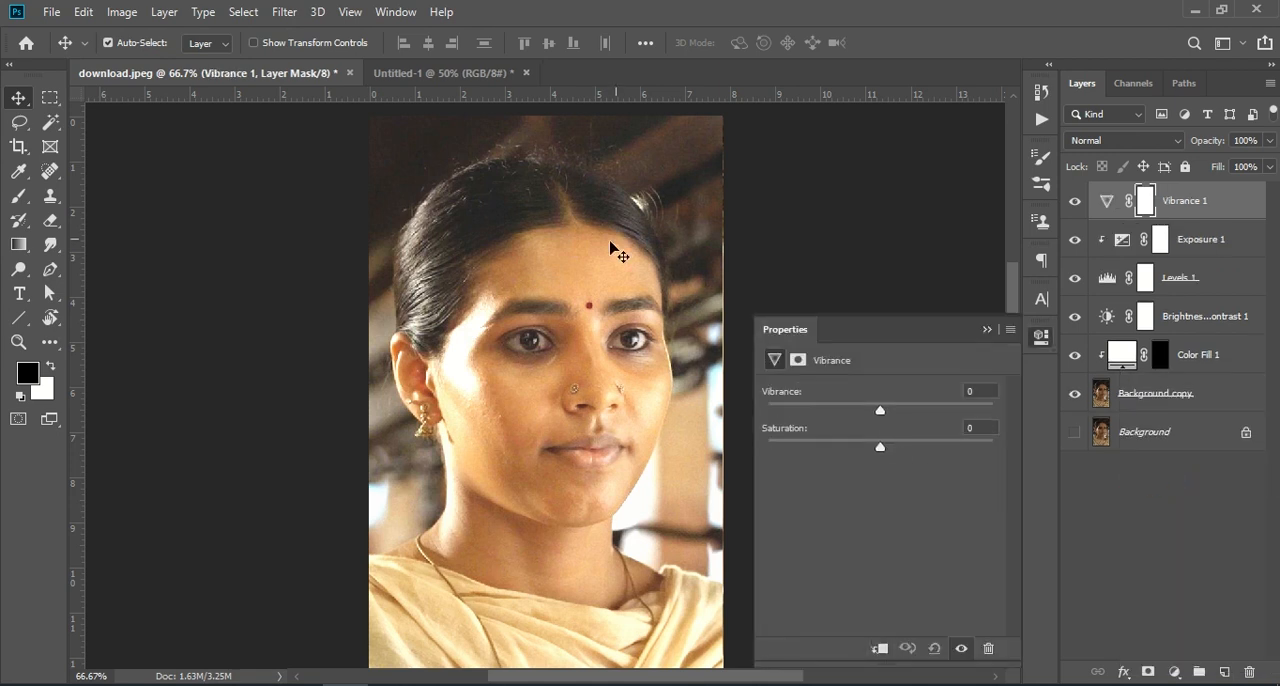
left_click_drag(882, 414, 859, 450)
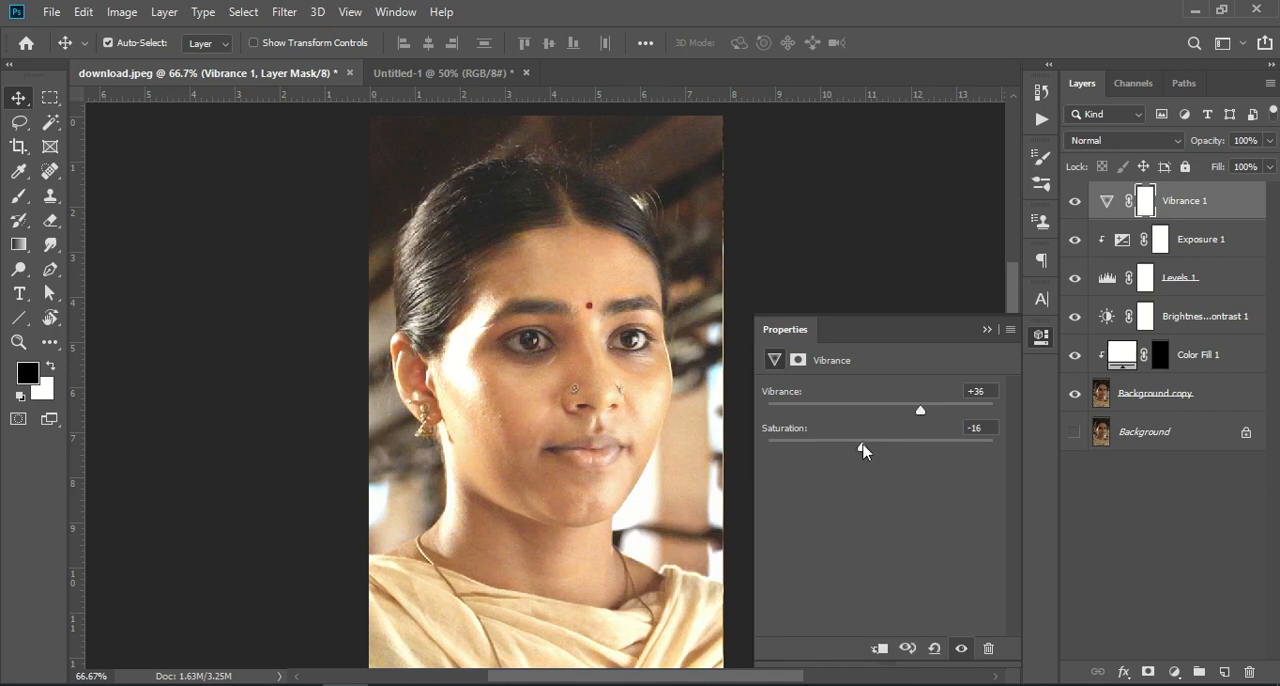
left_click_drag(922, 416, 879, 452)
left_click_drag(901, 409, 895, 411)
left_click(987, 330)
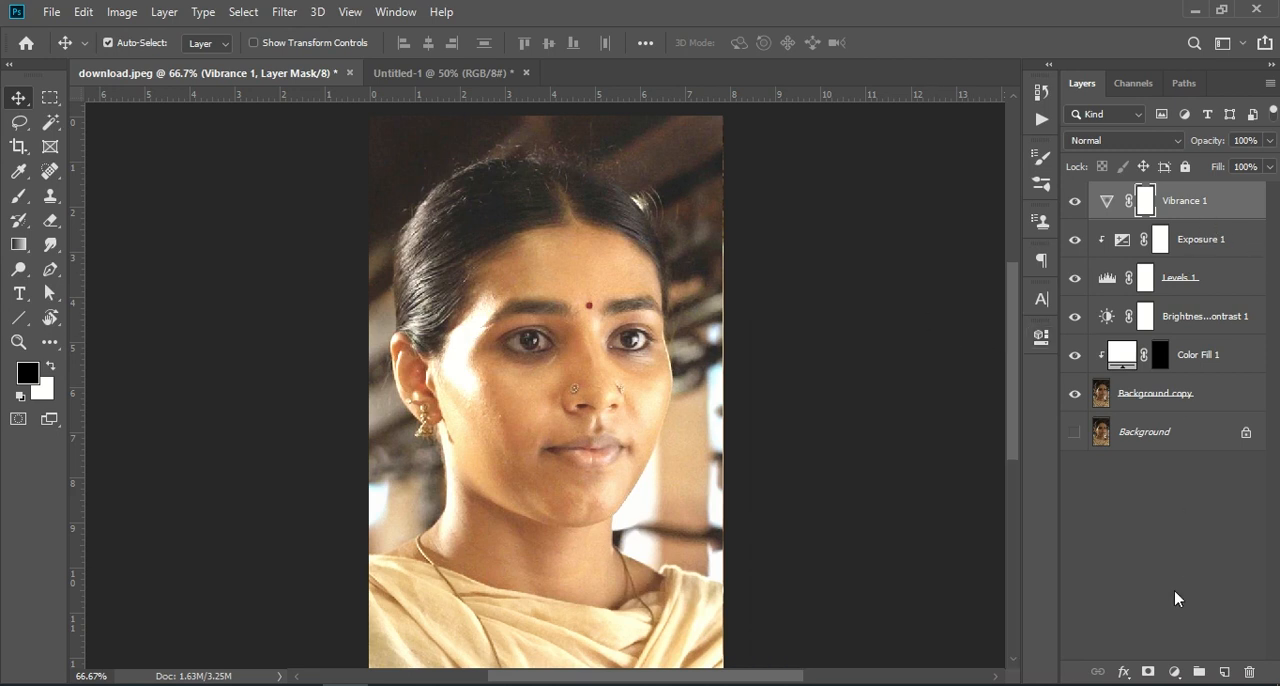
- Make the Vibrance, Levels and Brightness/Contrast adjustment layers clipping masks on the layers beneath them
right_click(1218, 202)
left_click(1055, 362)
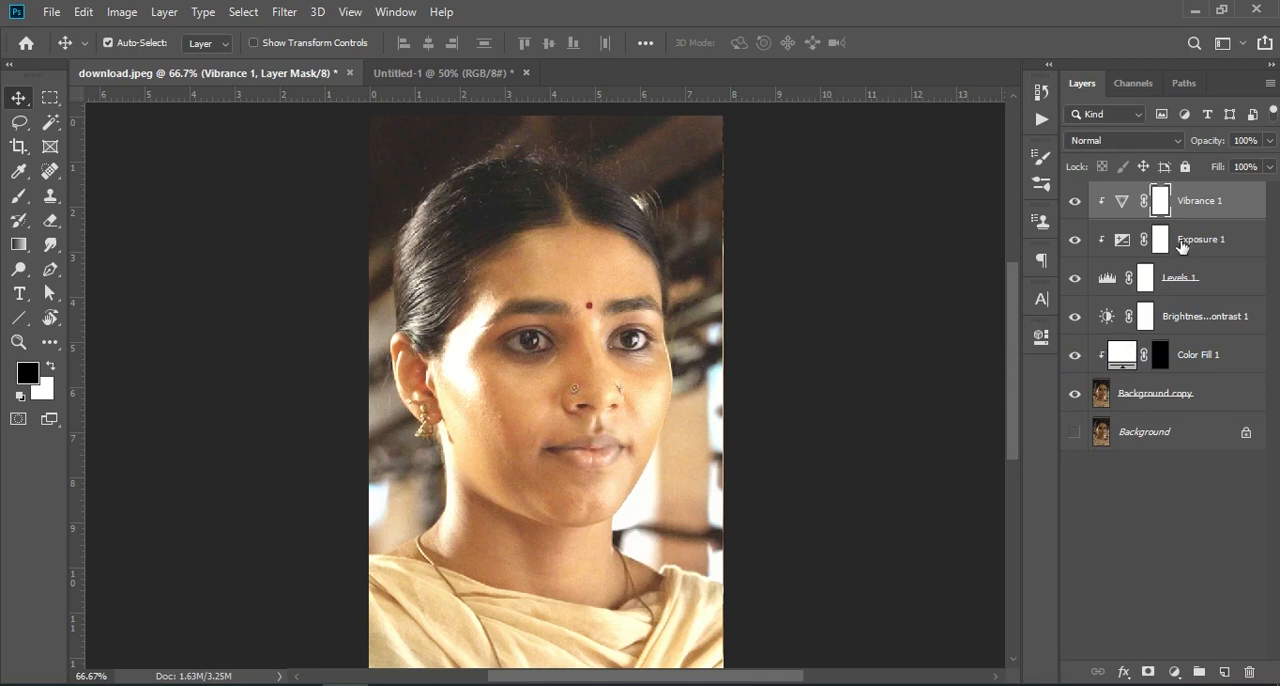
left_click(1183, 280)
right_click(1183, 280)
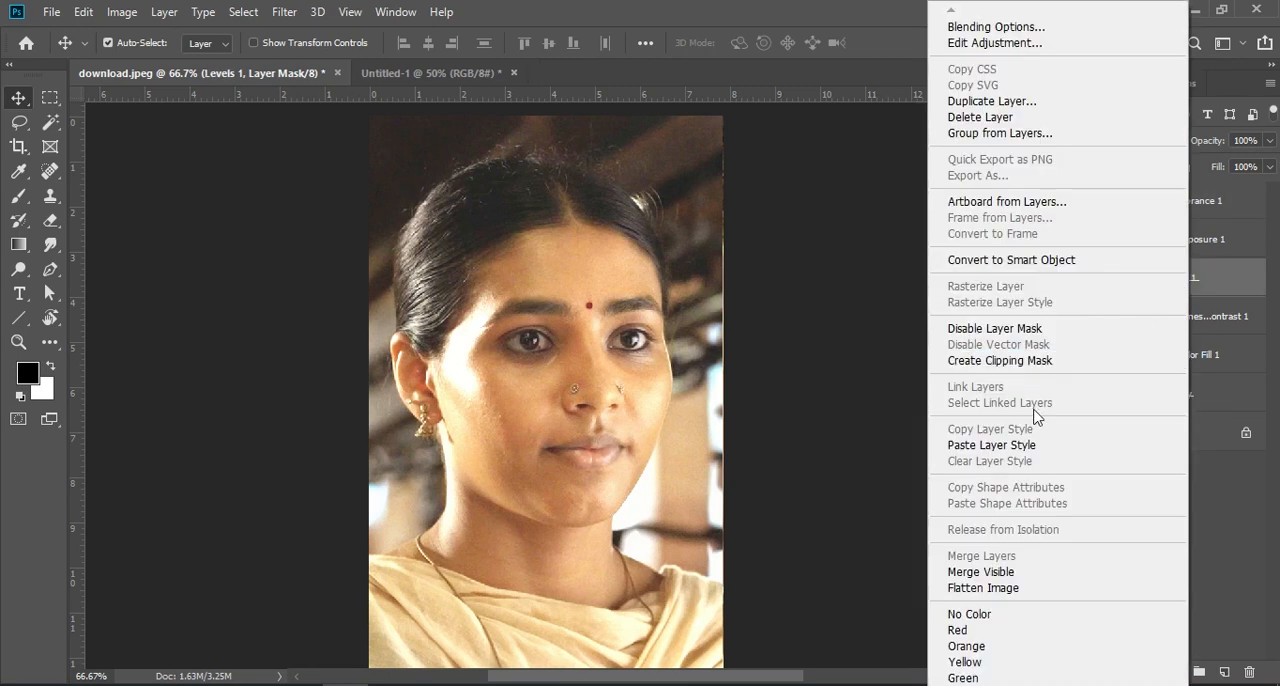
left_click(1040, 360)
left_click(1206, 318)
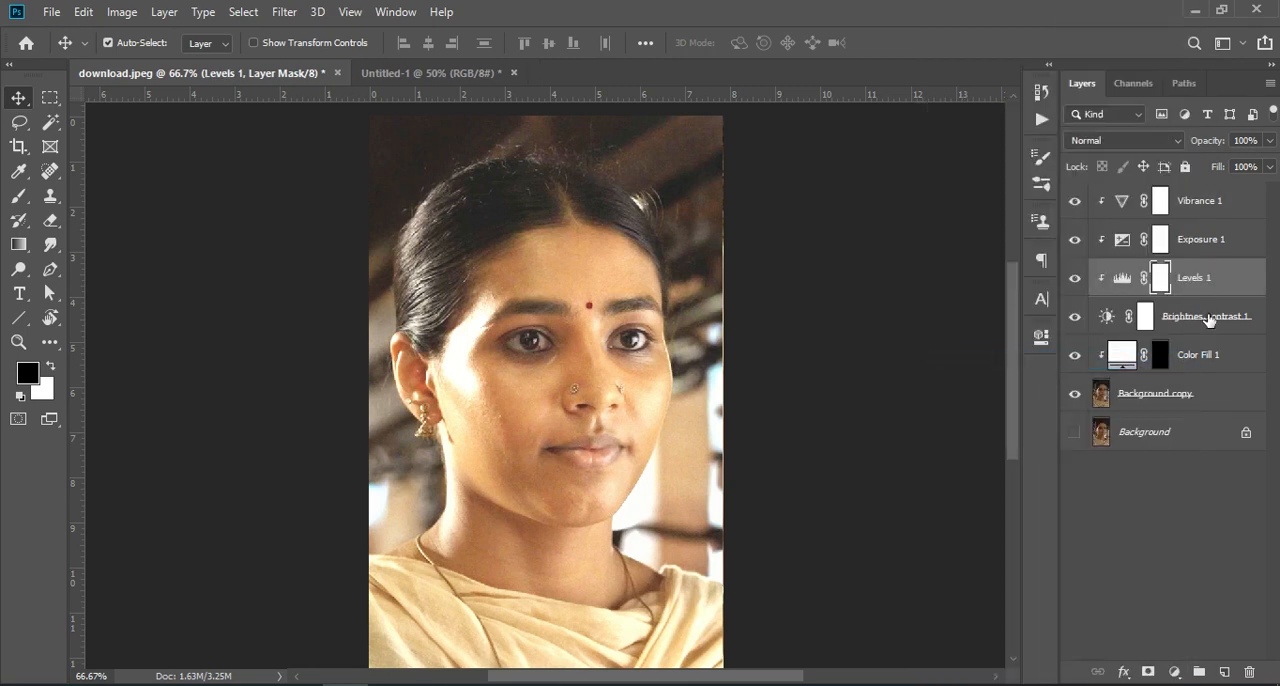
right_click(1203, 318)
left_click(1040, 360)
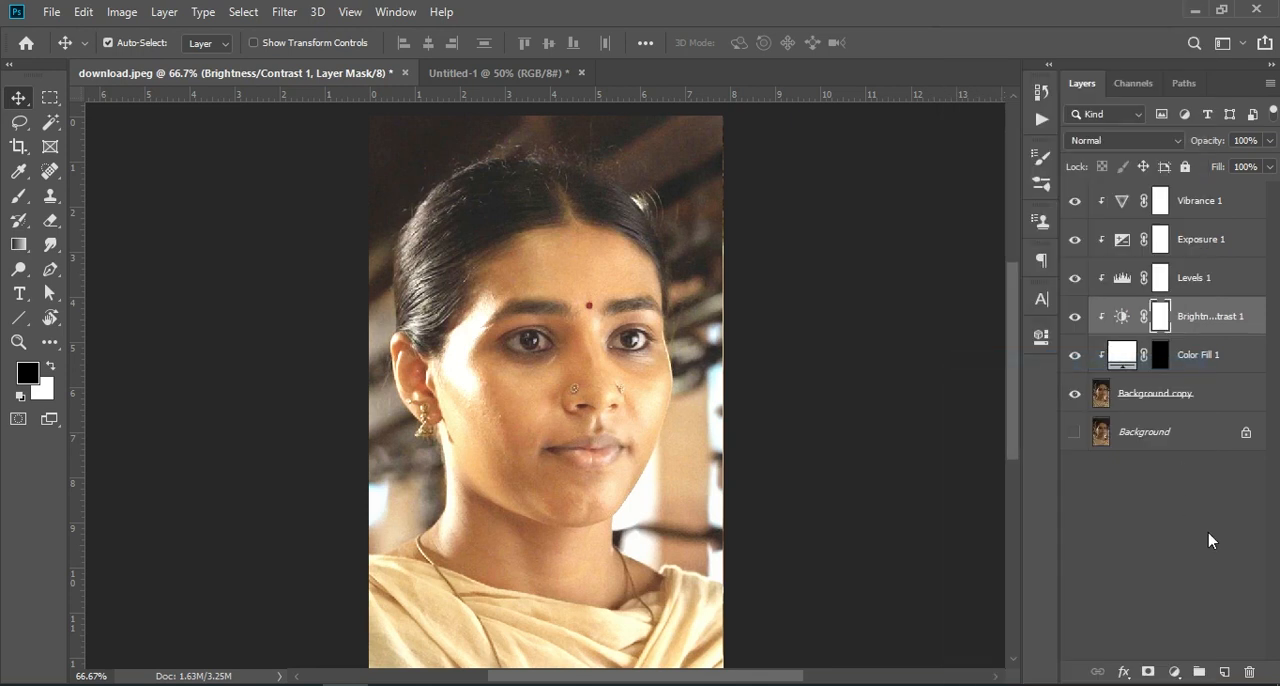
left_click(1196, 201)
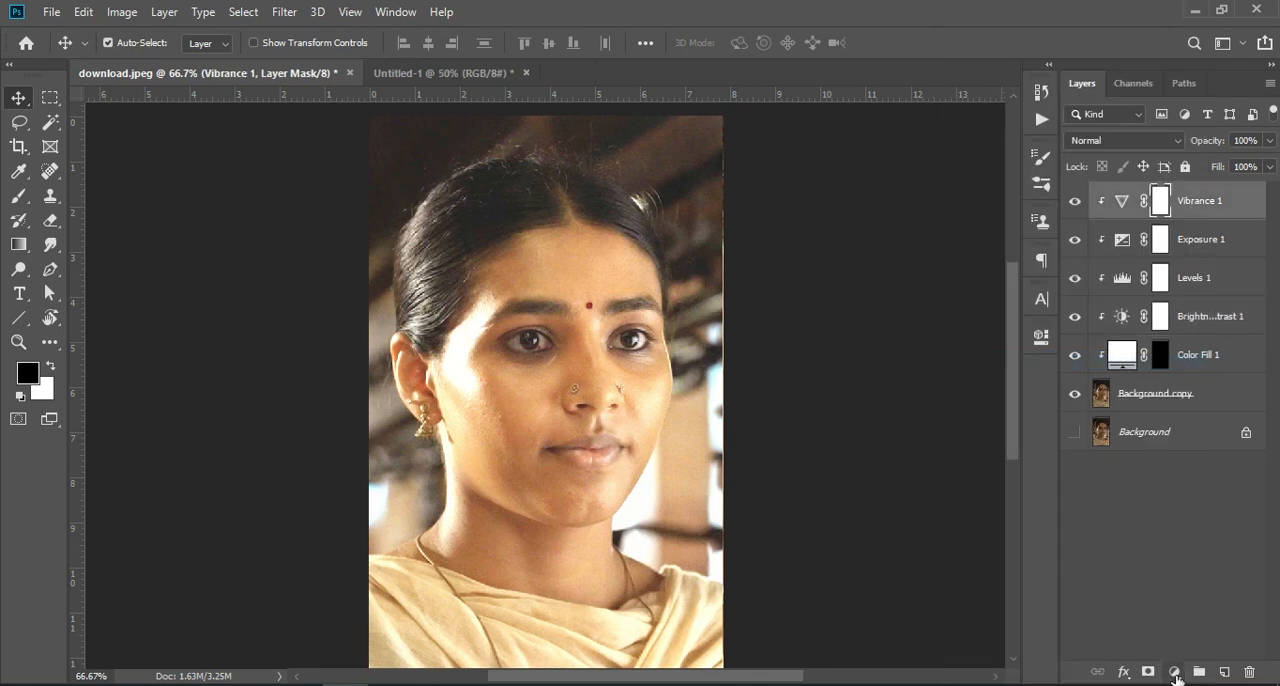
left_click(1175, 671)
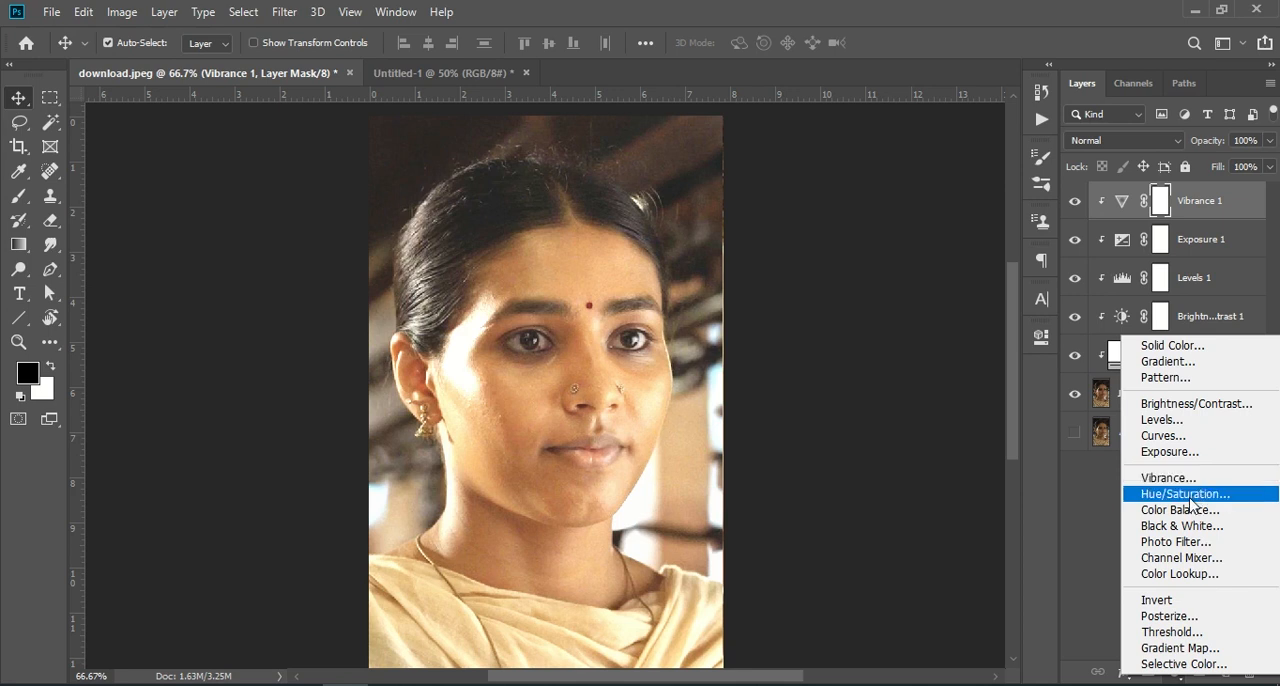
left_click(1177, 479)
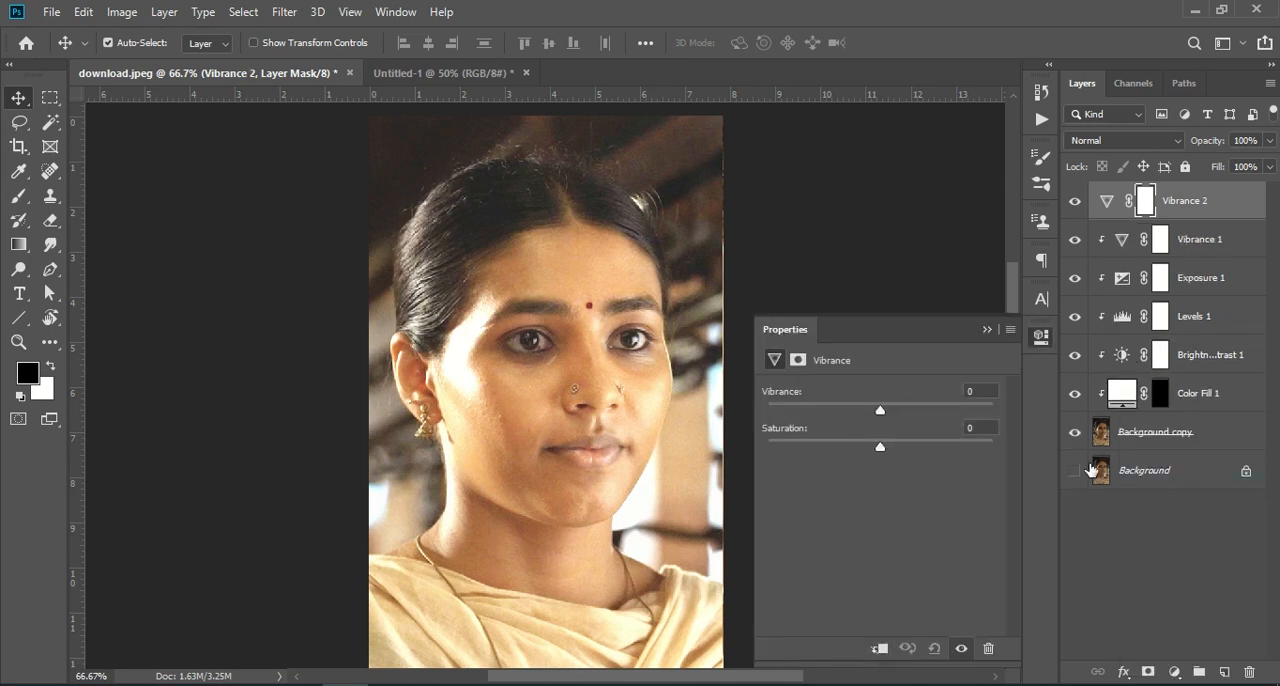
left_click(1016, 320)
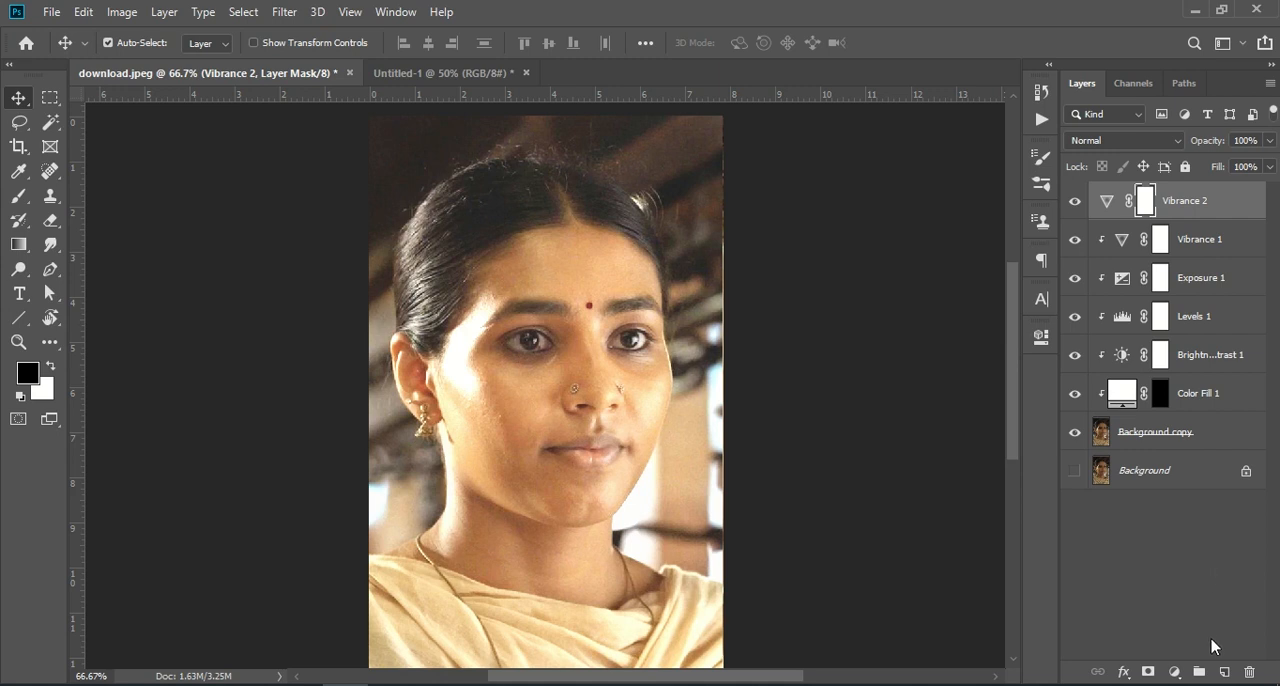
left_click(1249, 672)
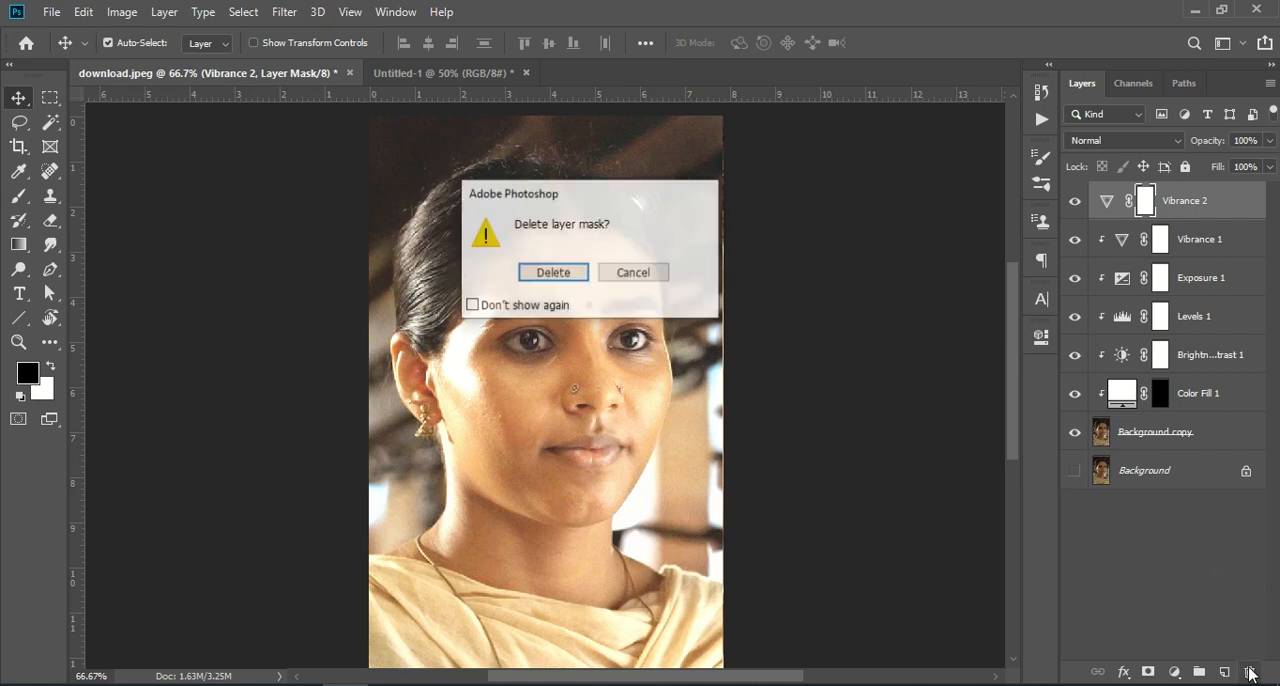
left_click(553, 273)
left_click(1250, 671)
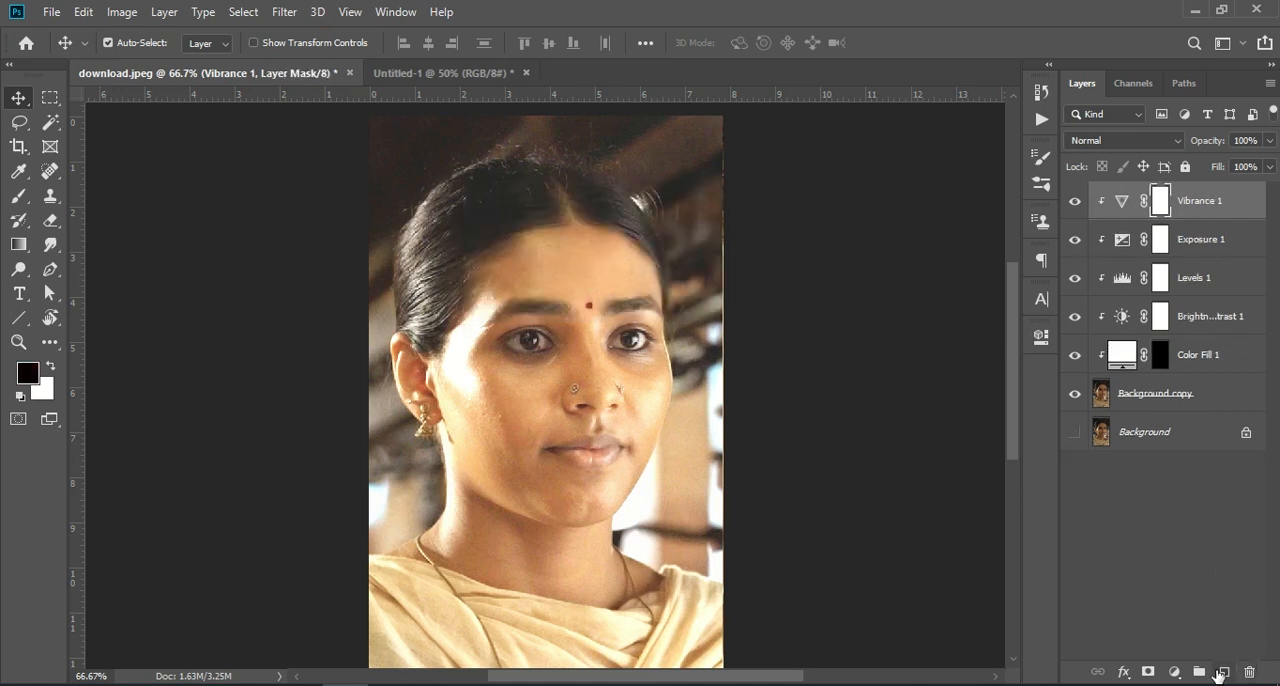
- Try a Color Balance adjustment above the Vibrance layer, shifting the midtones slightly toward cyan
left_click(1175, 672)
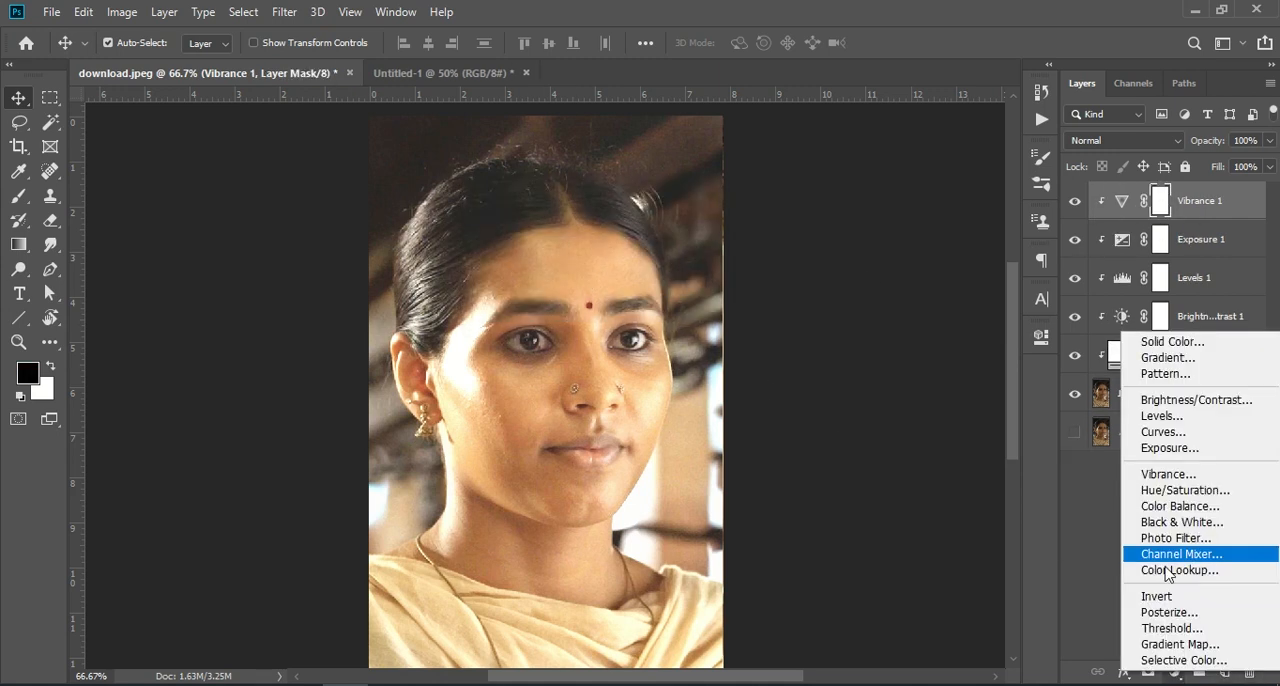
left_click(1180, 506)
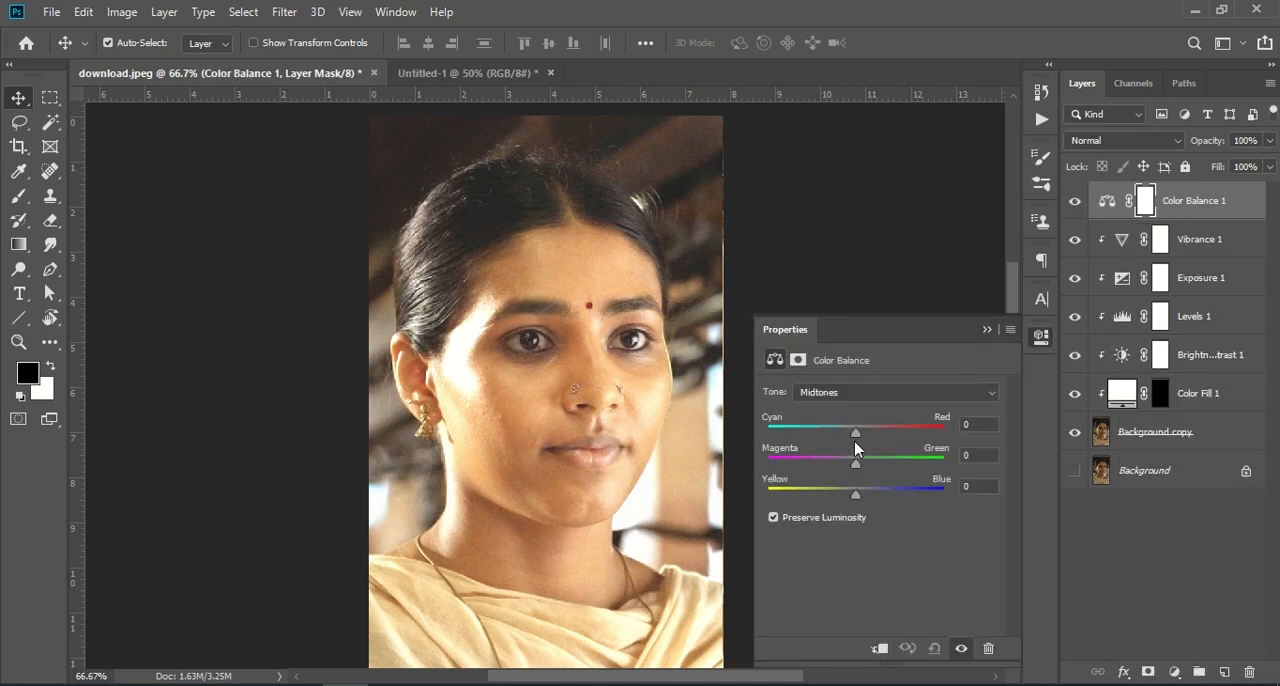
mouse_move(853, 445)
left_mouse_down()
mouse_move(817, 452)
mouse_move(839, 451)
left_mouse_up()
left_click_drag(853, 464, 848, 466)
left_click_drag(855, 497, 856, 499)
left_click(987, 330)
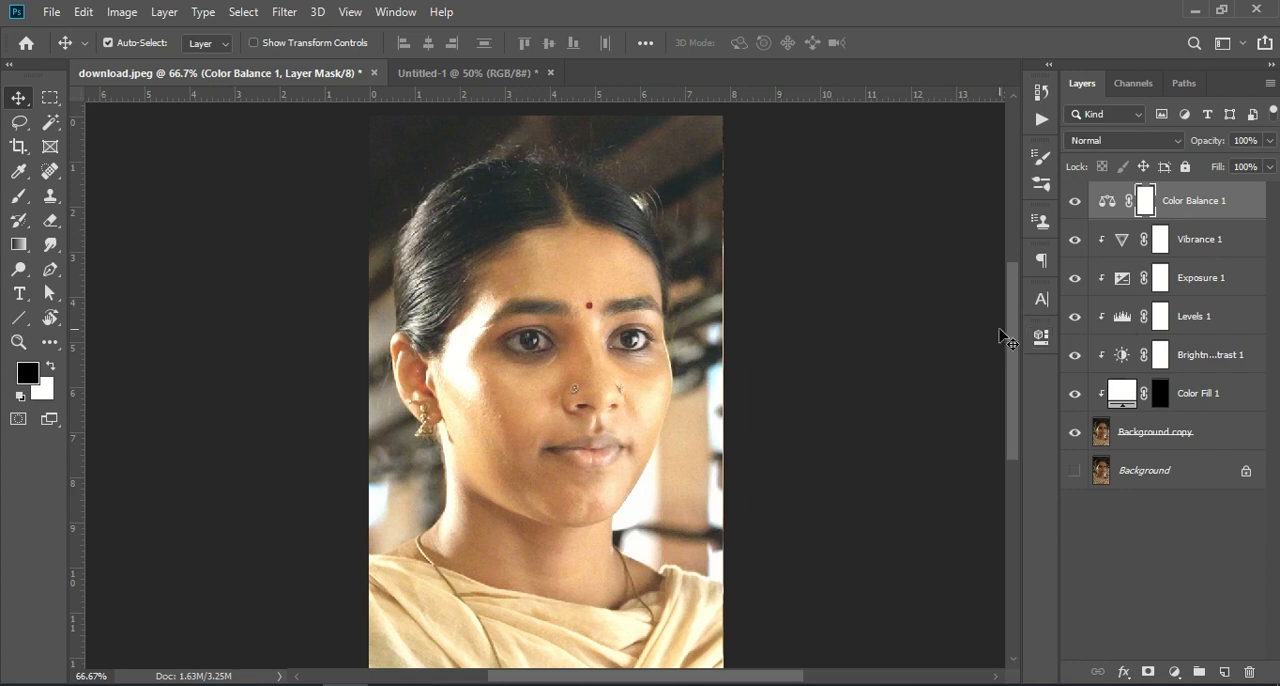
- Delete the Color Balance adjustment layer together with its layer mask
left_click(1250, 674)
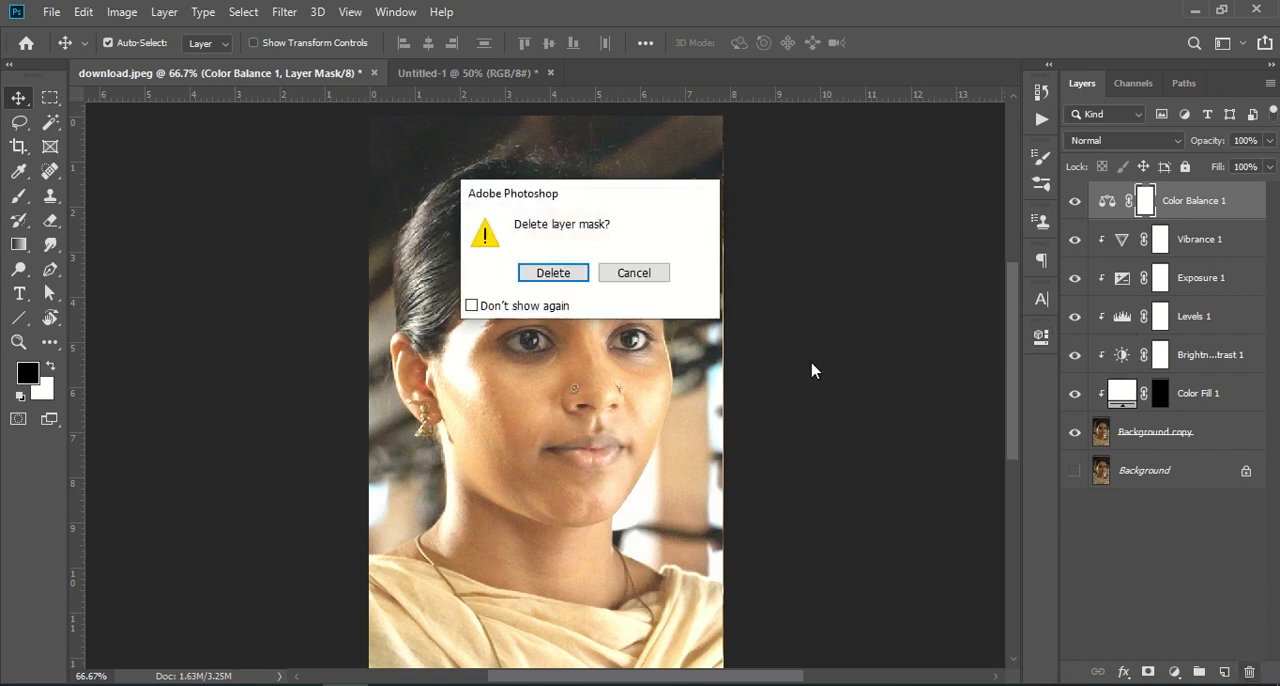
left_click(528, 276)
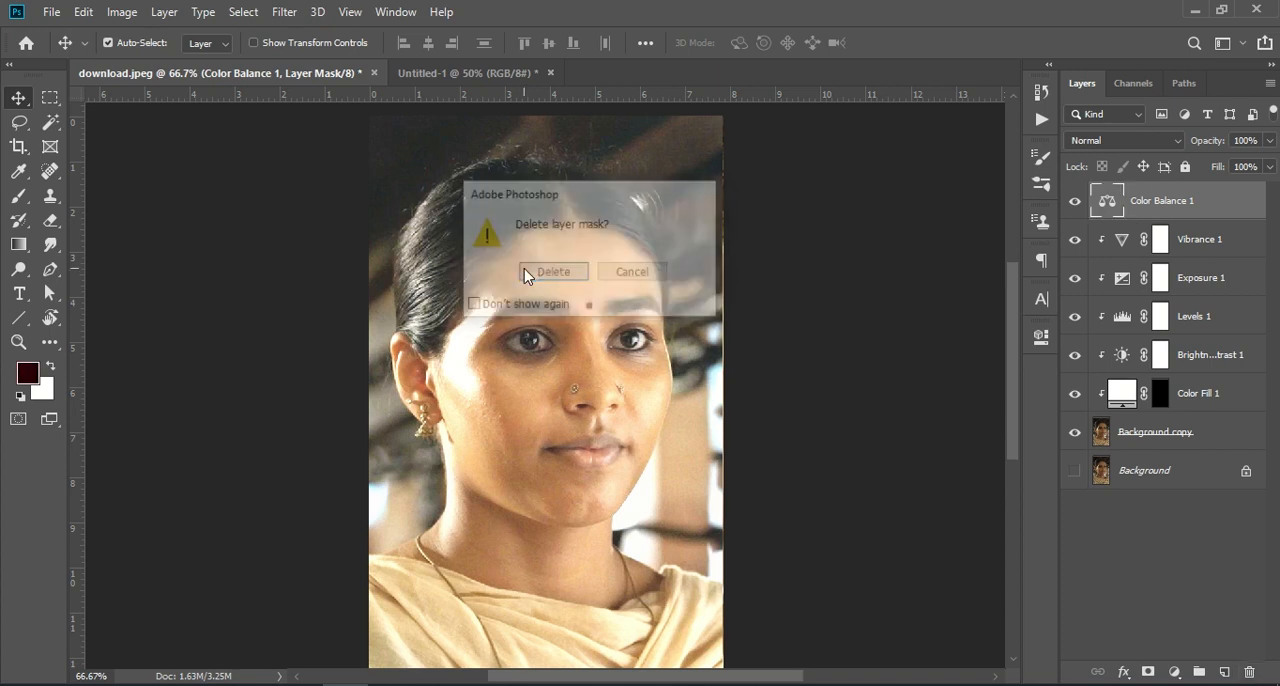
left_click(1250, 674)
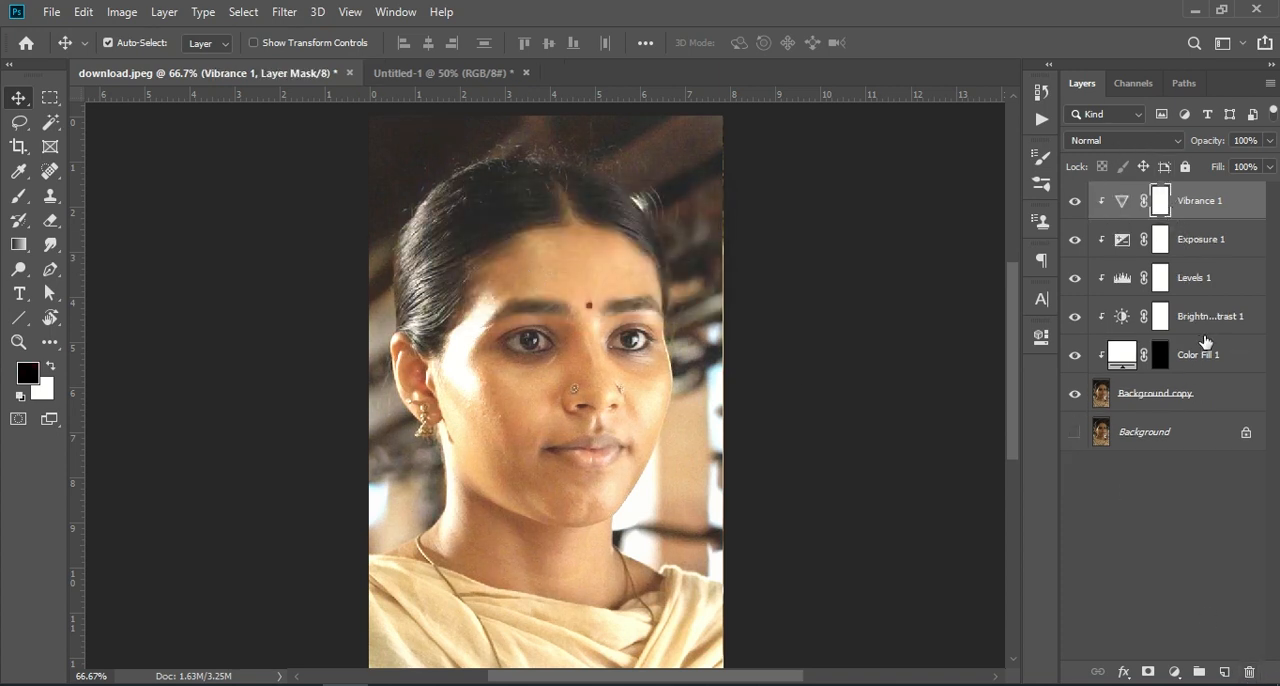
- Convert the Background copy, Color Fill and all the adjustment layers into a single smart object
left_click(1187, 394, "shift")
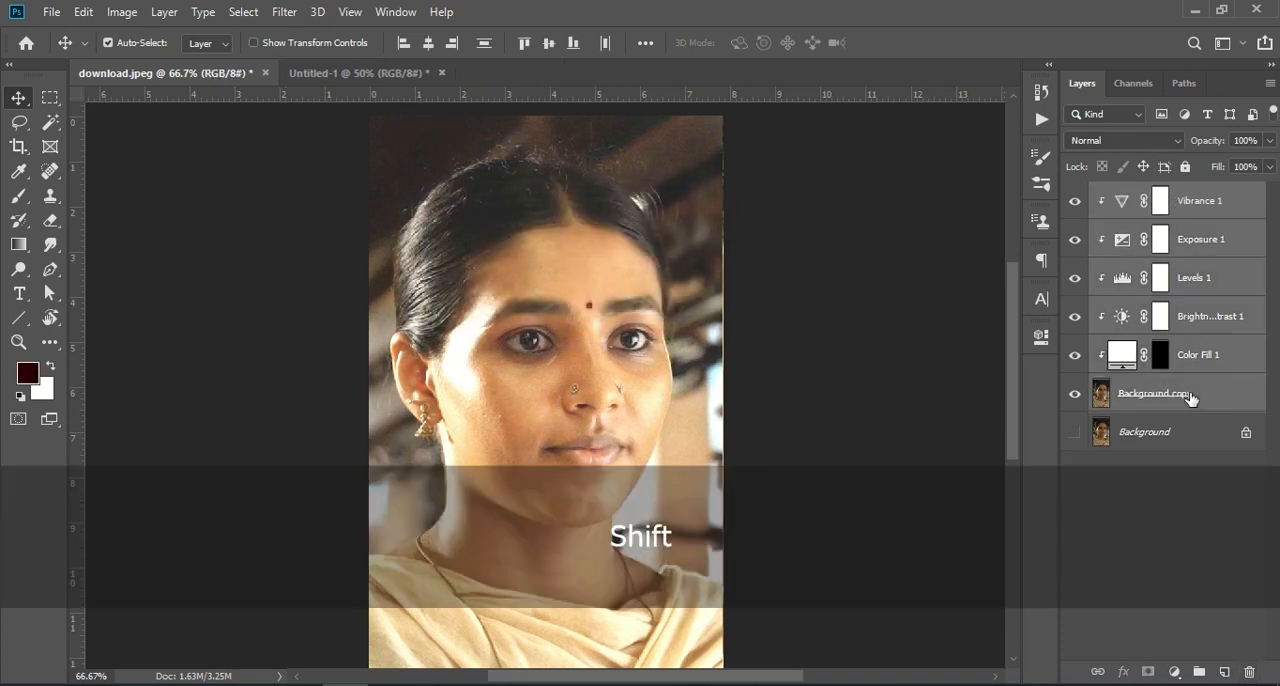
right_click(1207, 250)
left_click(1175, 260)
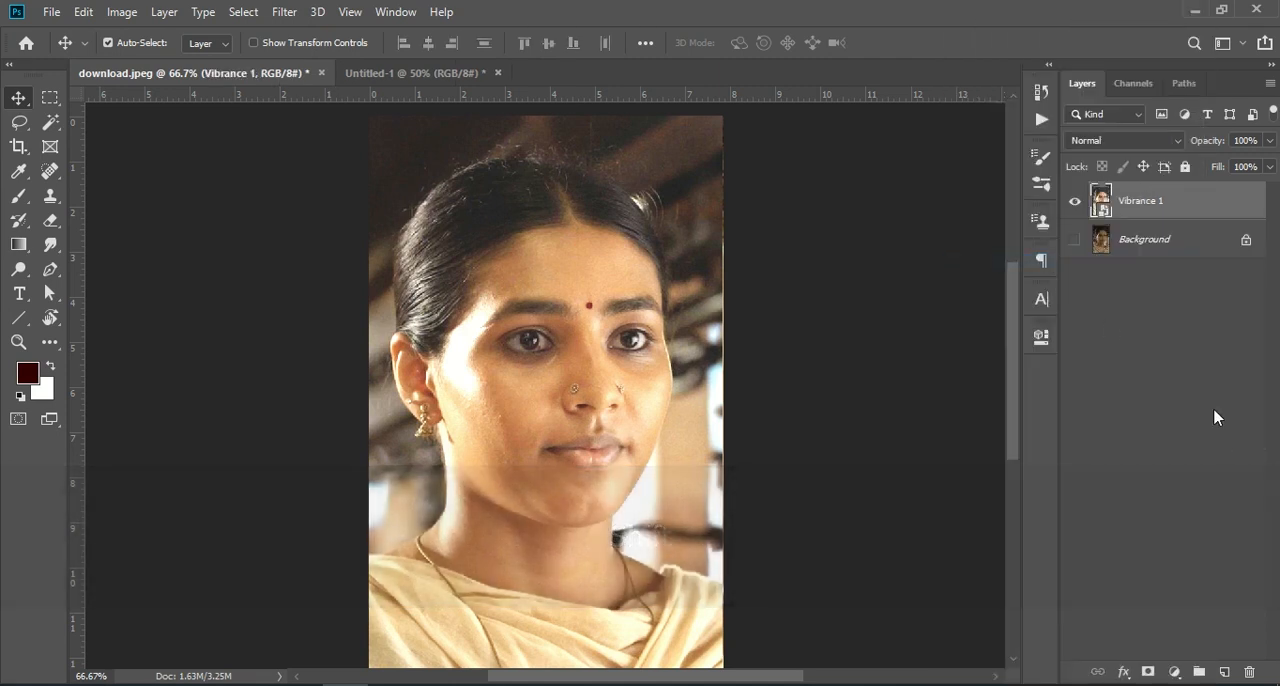
left_click(1217, 405)
- Show the original Background layer and compare it with the brightened smart object hidden and shown
left_click(1074, 240)
left_click(1075, 201)
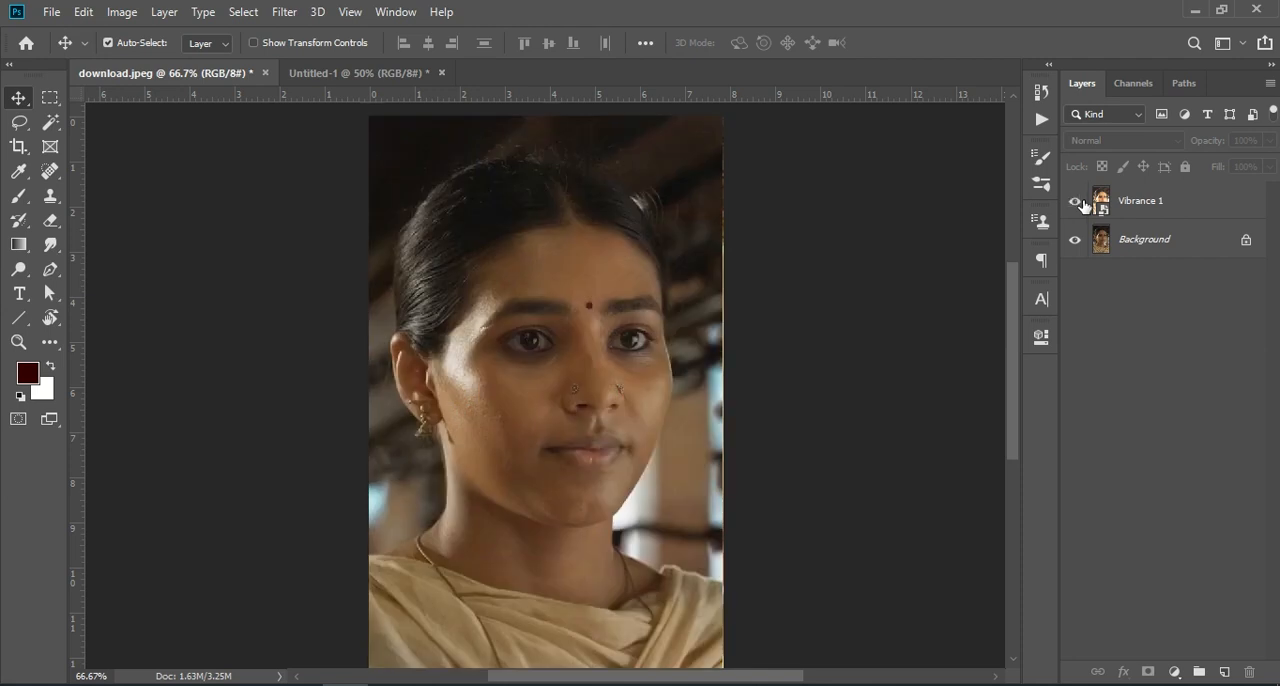
left_click(1075, 201)
- Add a Brightness/Contrast adjustment with brightness 13 and contrast -4, clipped to the smart object
left_click(1152, 214)
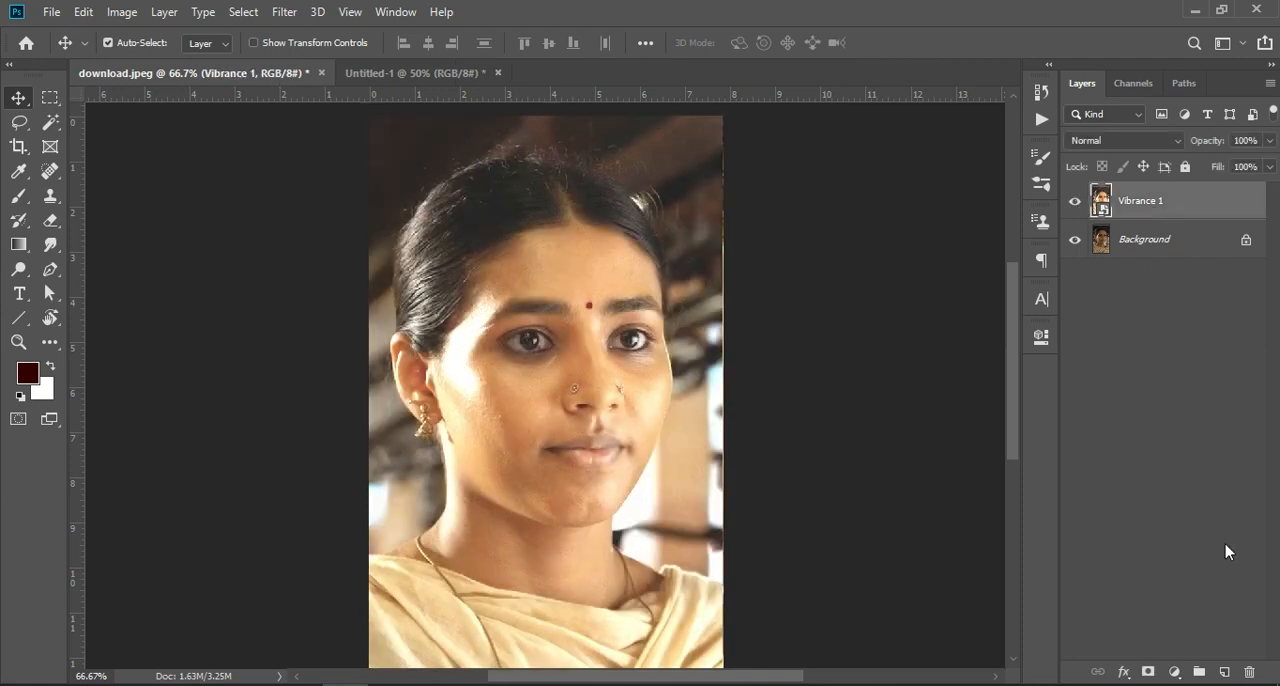
left_click(1180, 668)
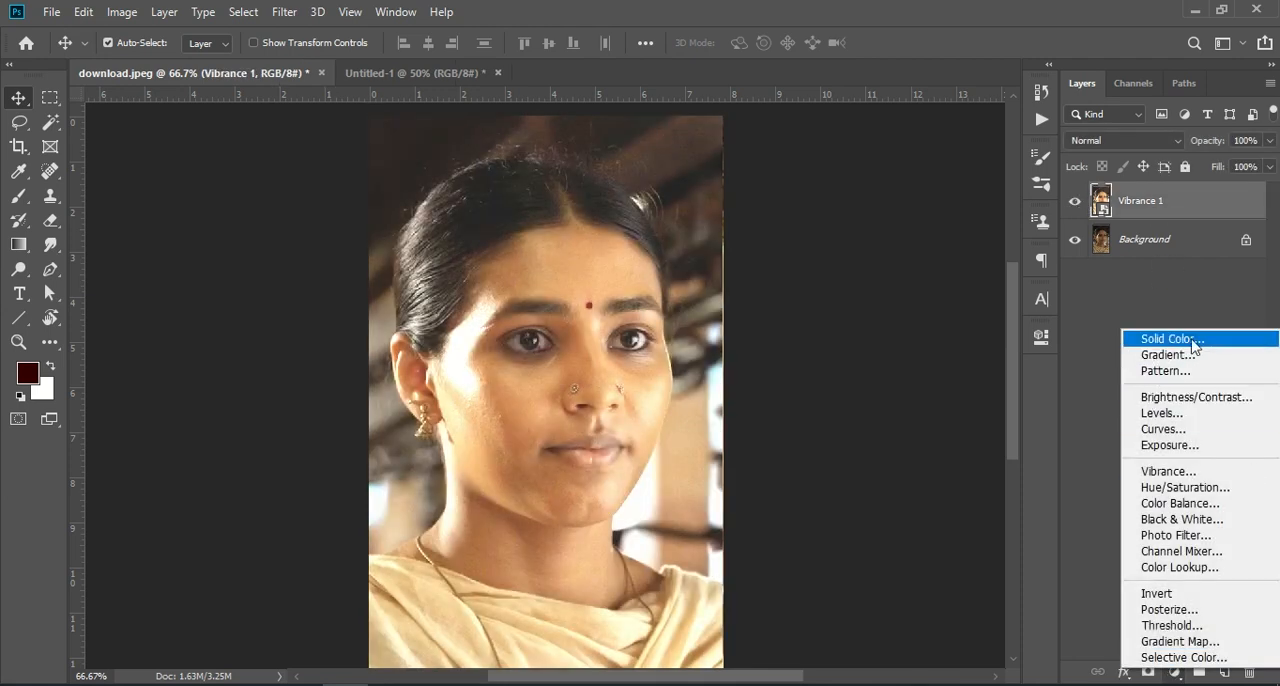
left_click(1180, 399)
left_click_drag(882, 446, 872, 482)
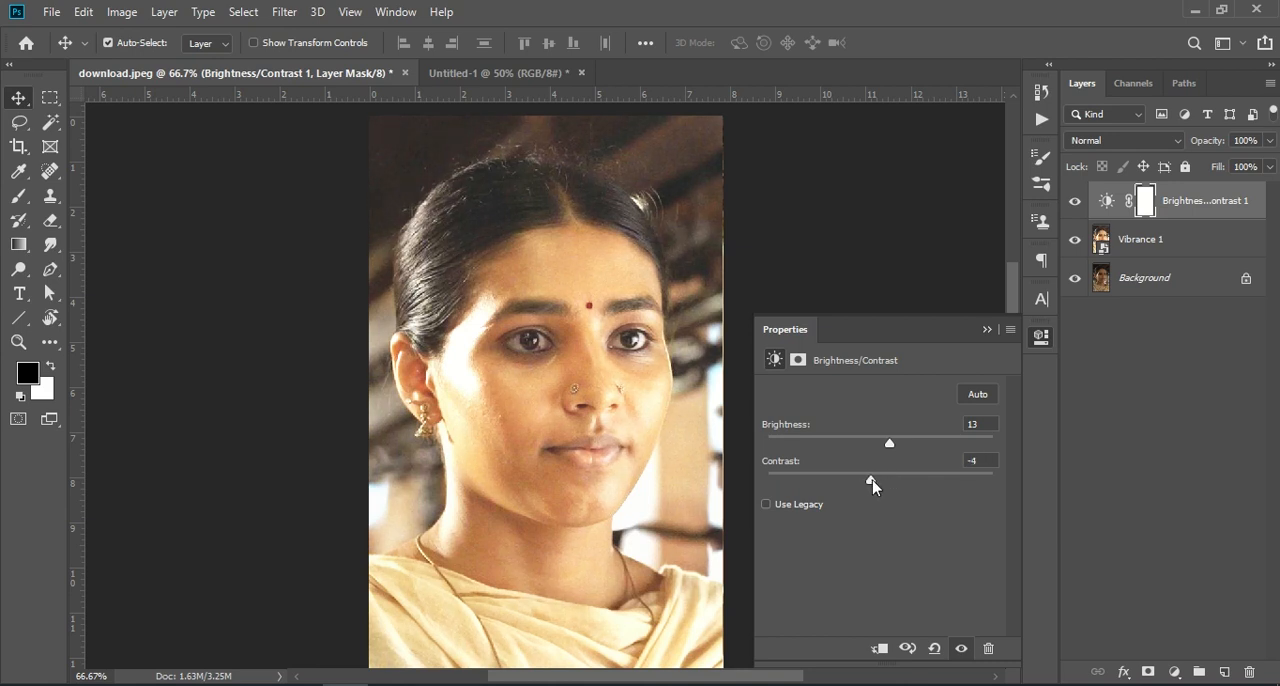
left_click(987, 330)
right_click(1188, 215)
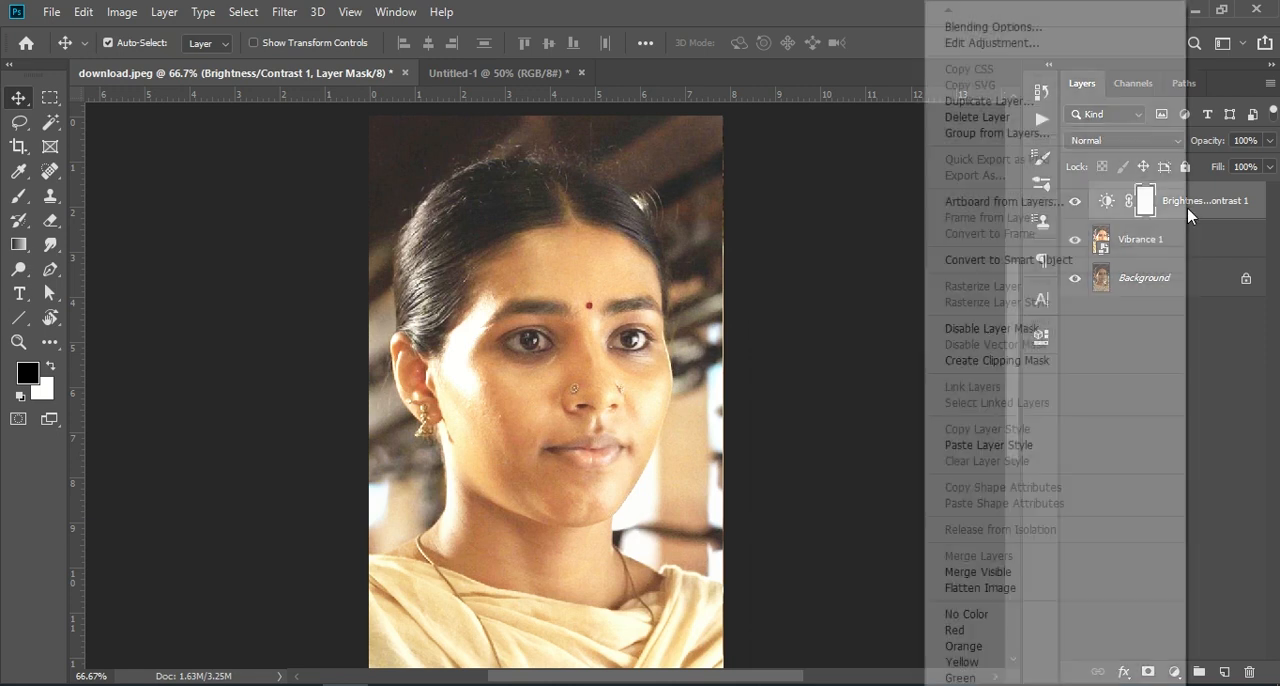
left_click(1025, 360)
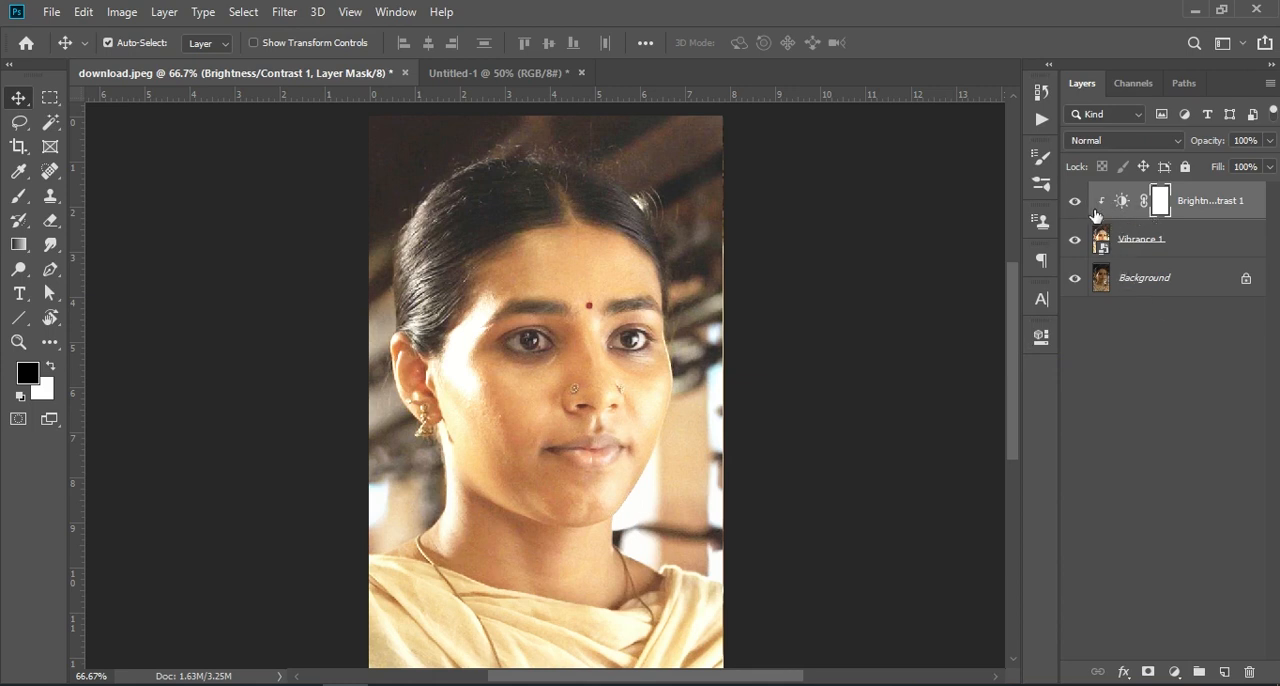
- Convert the clipped Brightness/Contrast layer and the Vibrance 1 smart object into one smart object
left_click(1170, 246, "shift")
right_click(1170, 246)
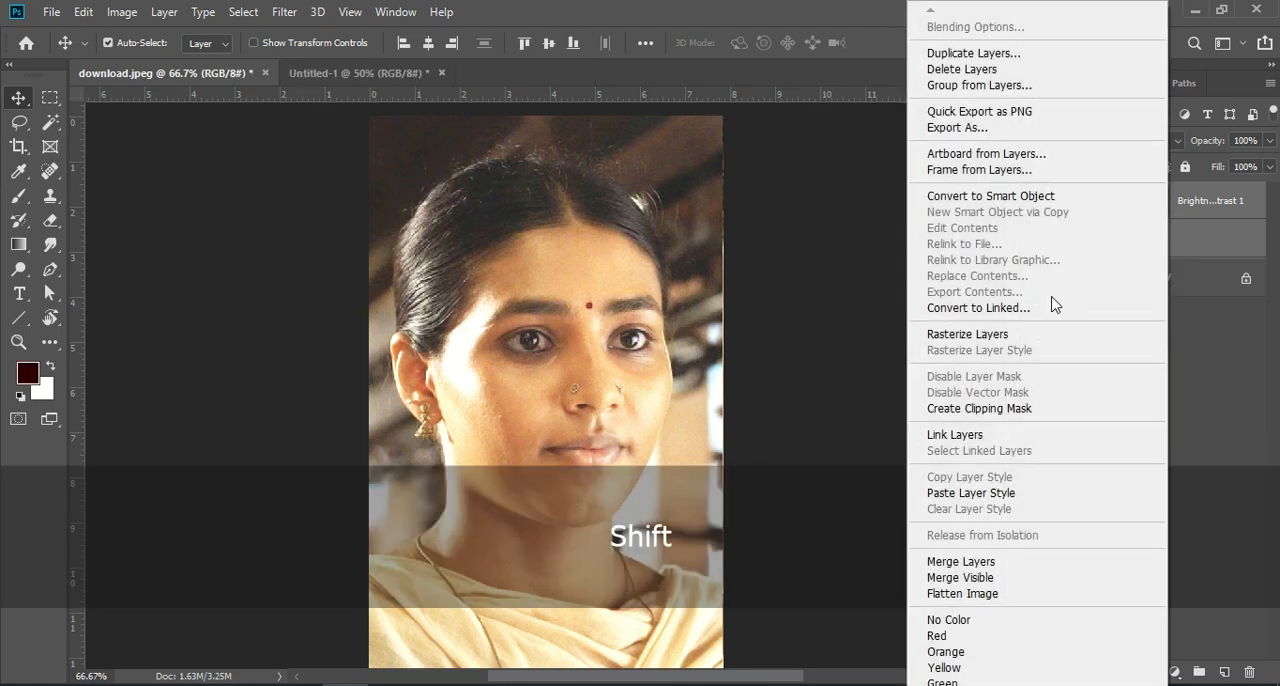
left_click(1045, 196)
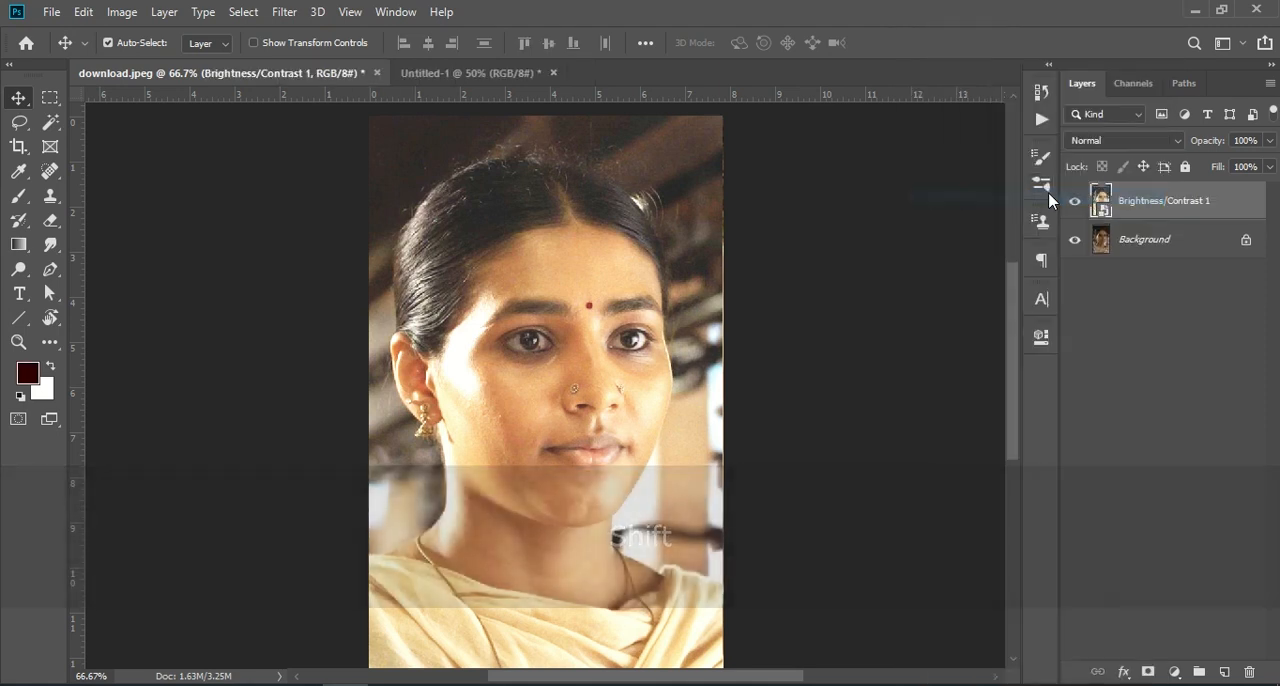
left_click(1190, 371)
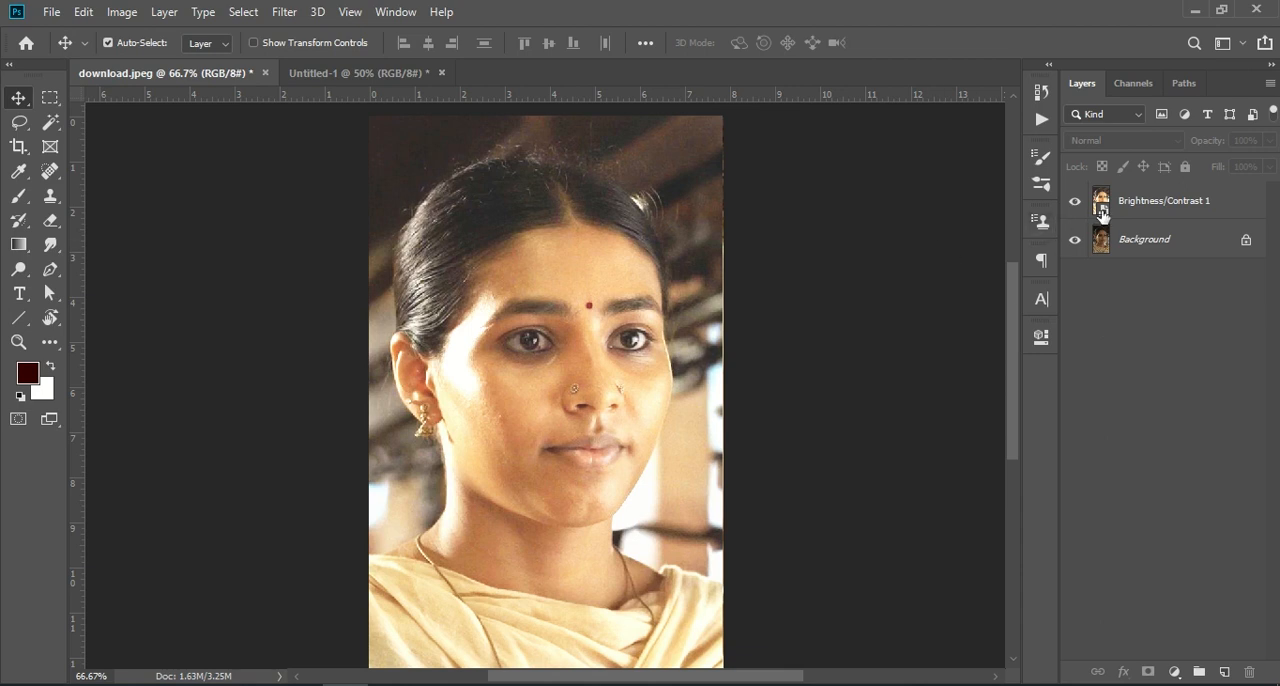
- Apply the Sharpen filter to the Brightness/Contrast 1 smart object
left_click(1145, 207)
left_click(288, 14)
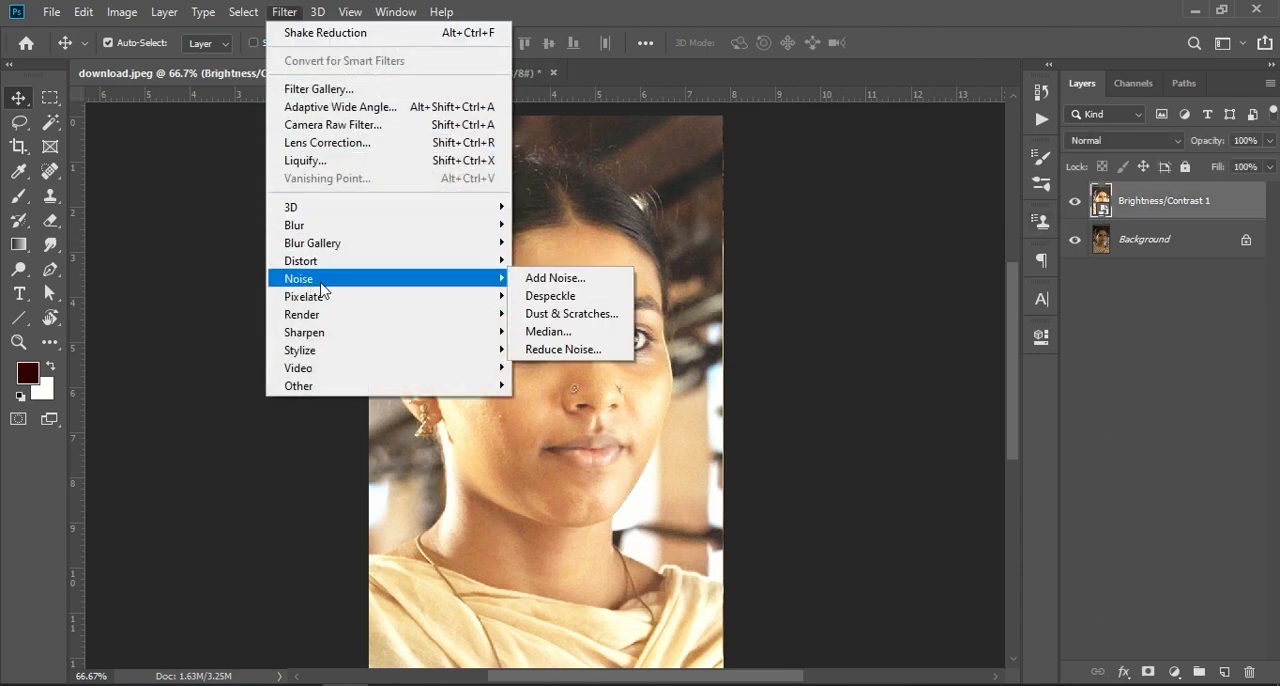
mouse_move(339, 340)
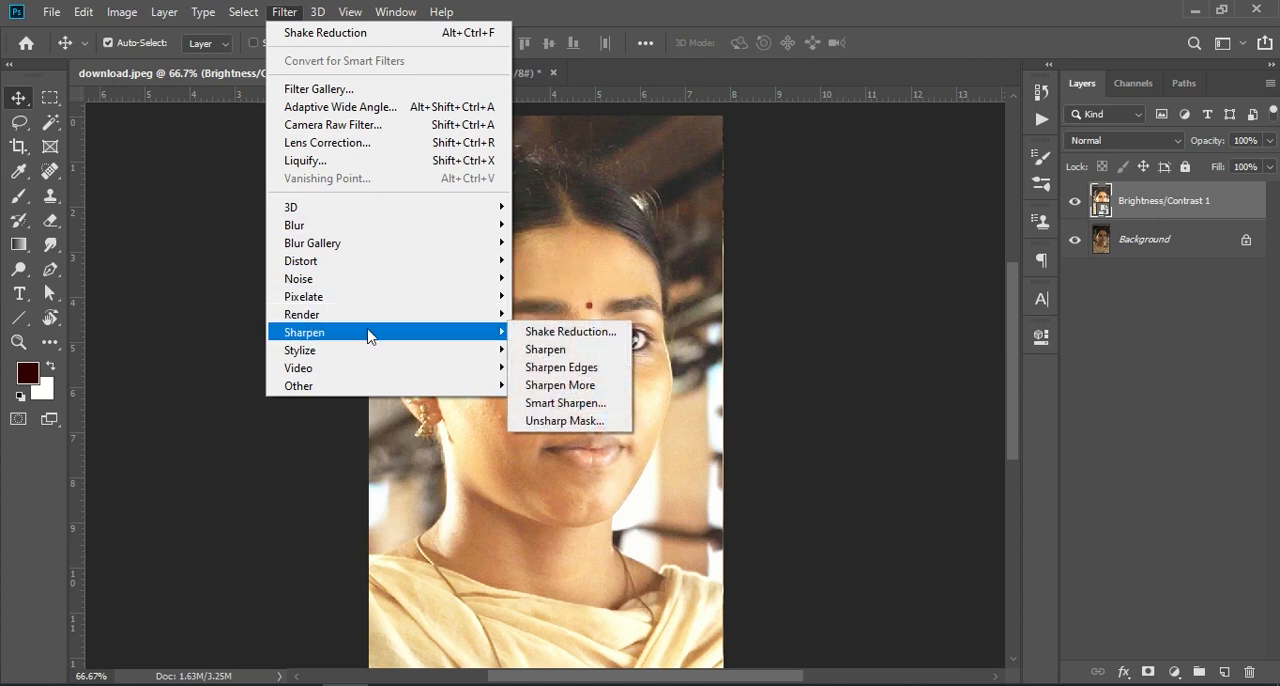
left_click(589, 351)
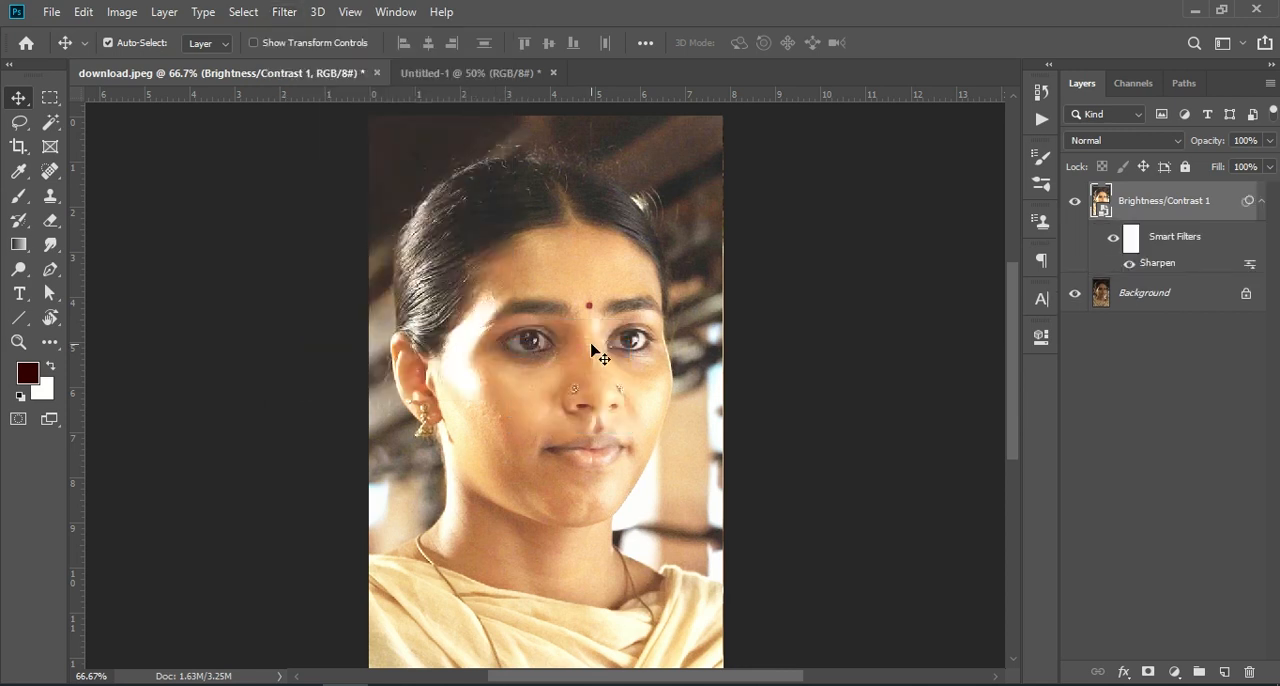
- Set the Sharpen filter mask's density to 3% and feather to 0.6 px, and invert the mask
double_click(1124, 244)
left_click_drag(985, 465, 807, 470)
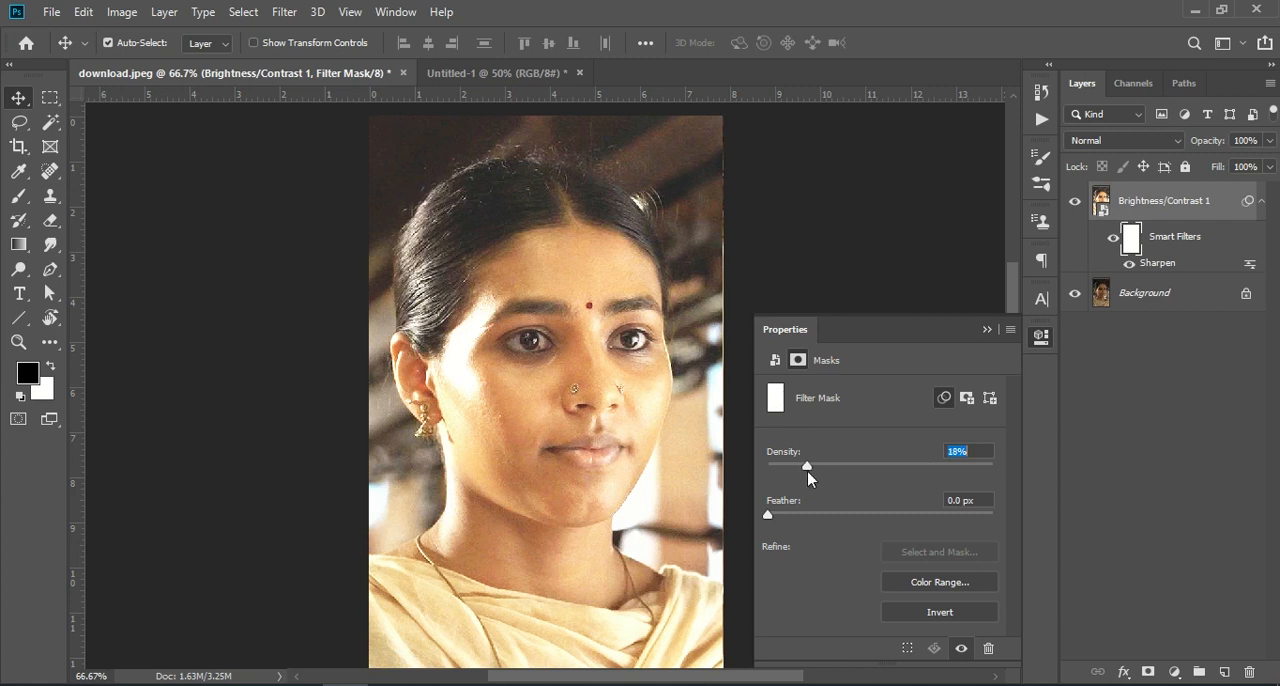
mouse_move(765, 514)
left_mouse_down()
mouse_move(880, 520)
mouse_move(777, 523)
left_mouse_up()
left_click_drag(807, 468, 776, 468)
left_click(775, 360)
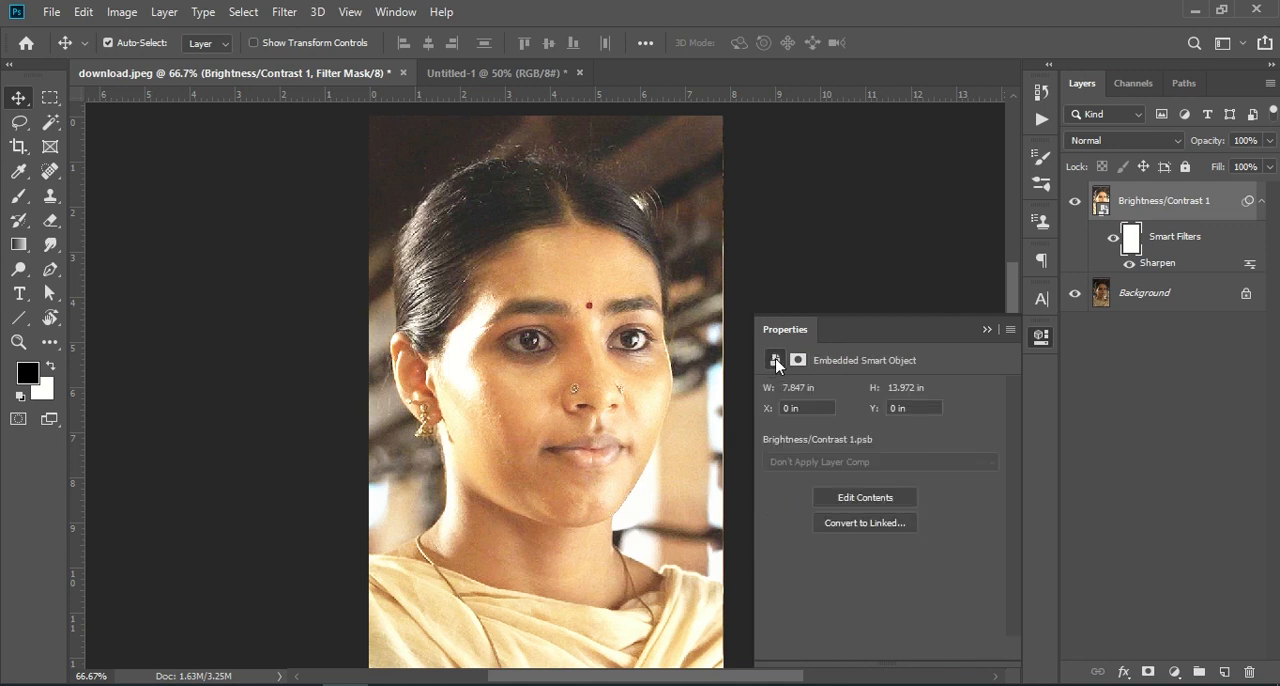
left_click(797, 360)
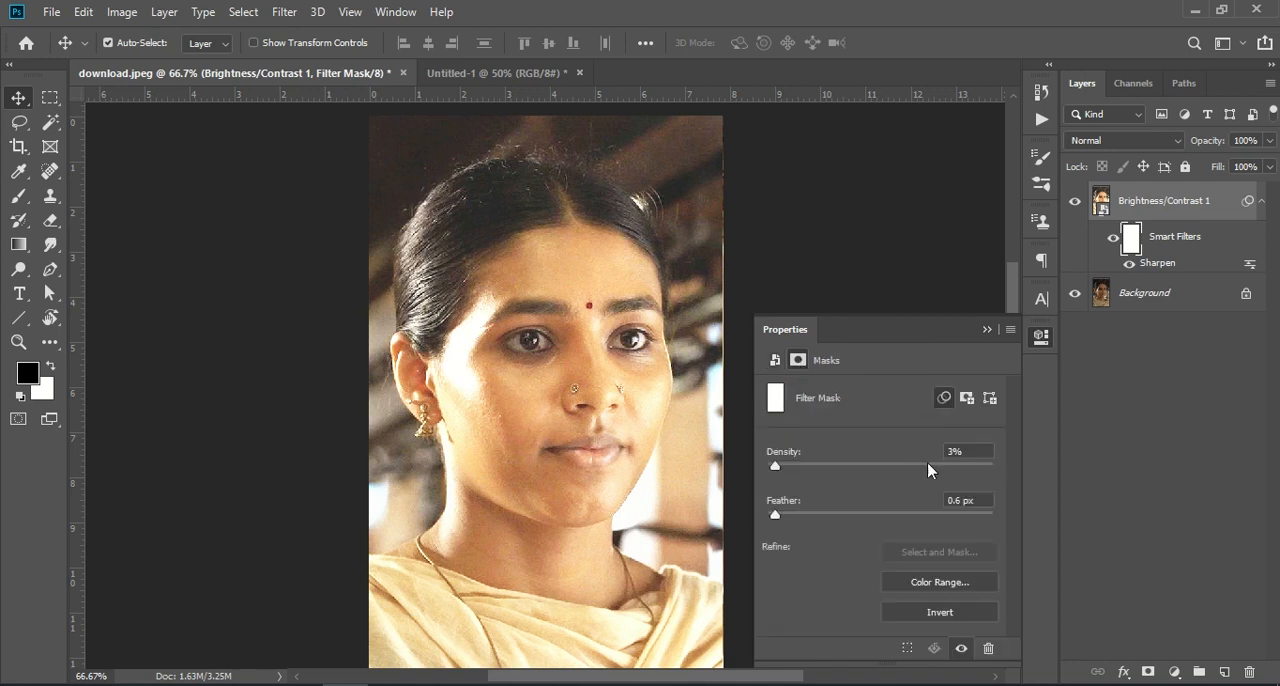
left_click(924, 613)
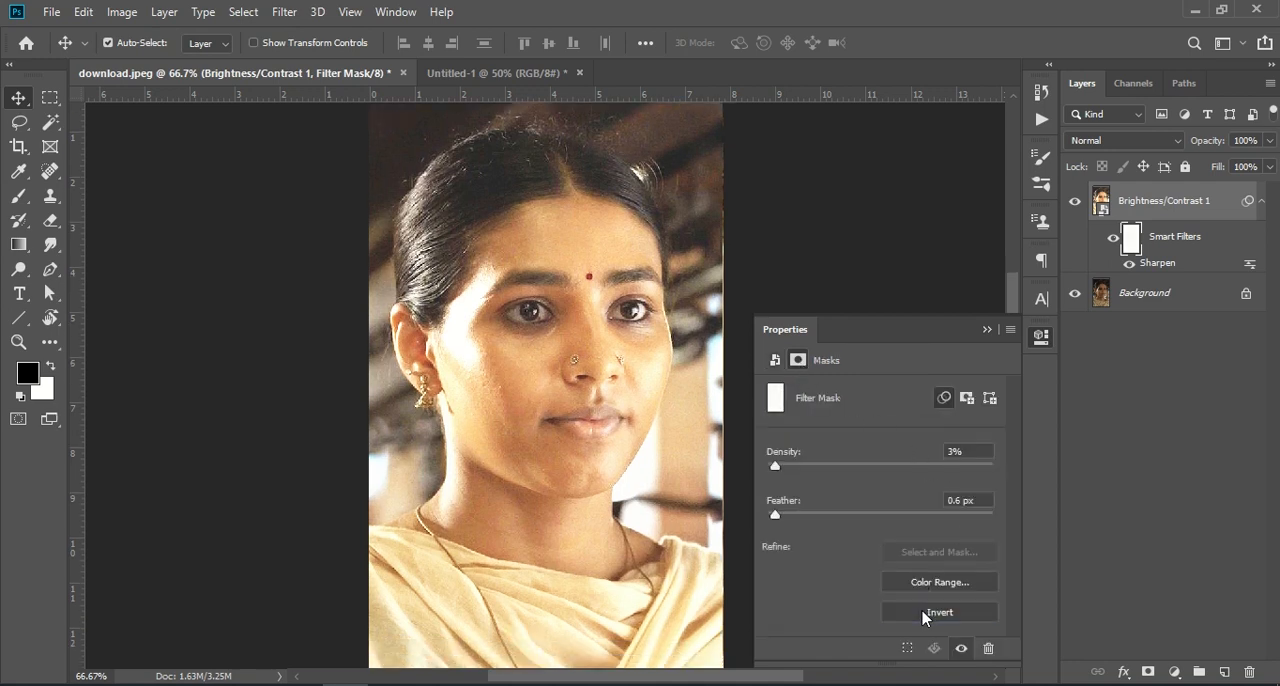
left_click(987, 330)
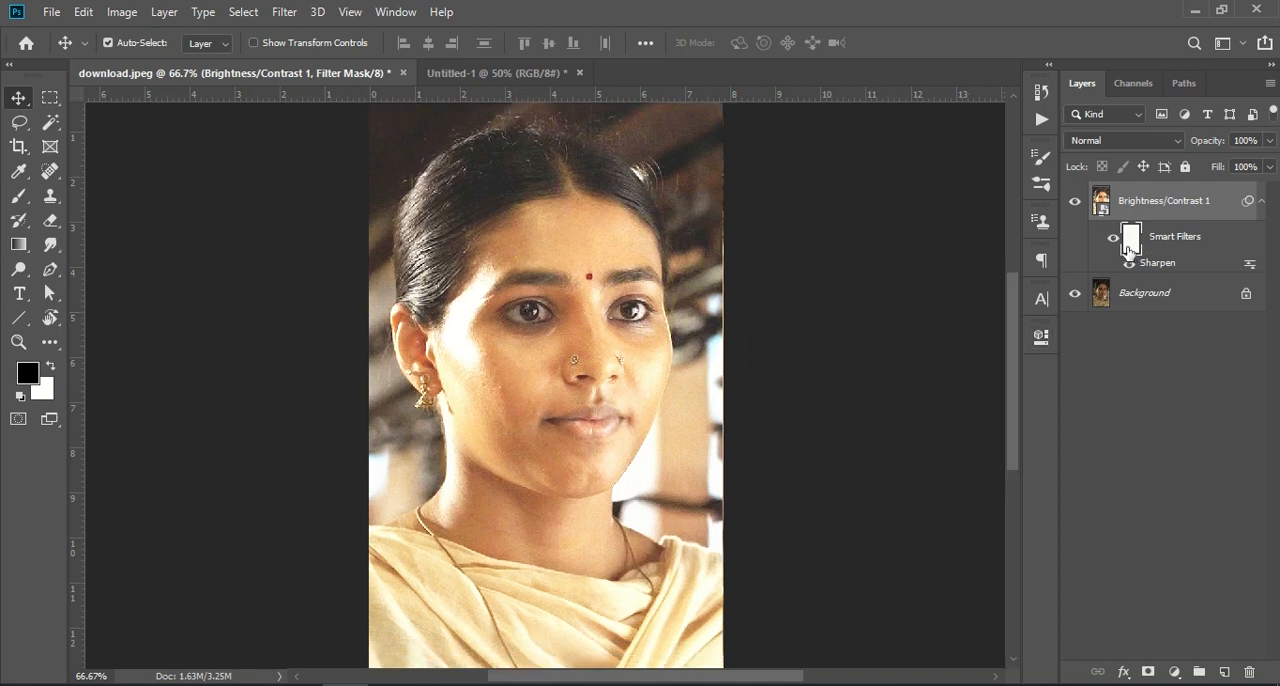
- Convert the sharpened Brightness/Contrast 1 layer into a new smart object
left_click(1118, 252)
right_click(1143, 209)
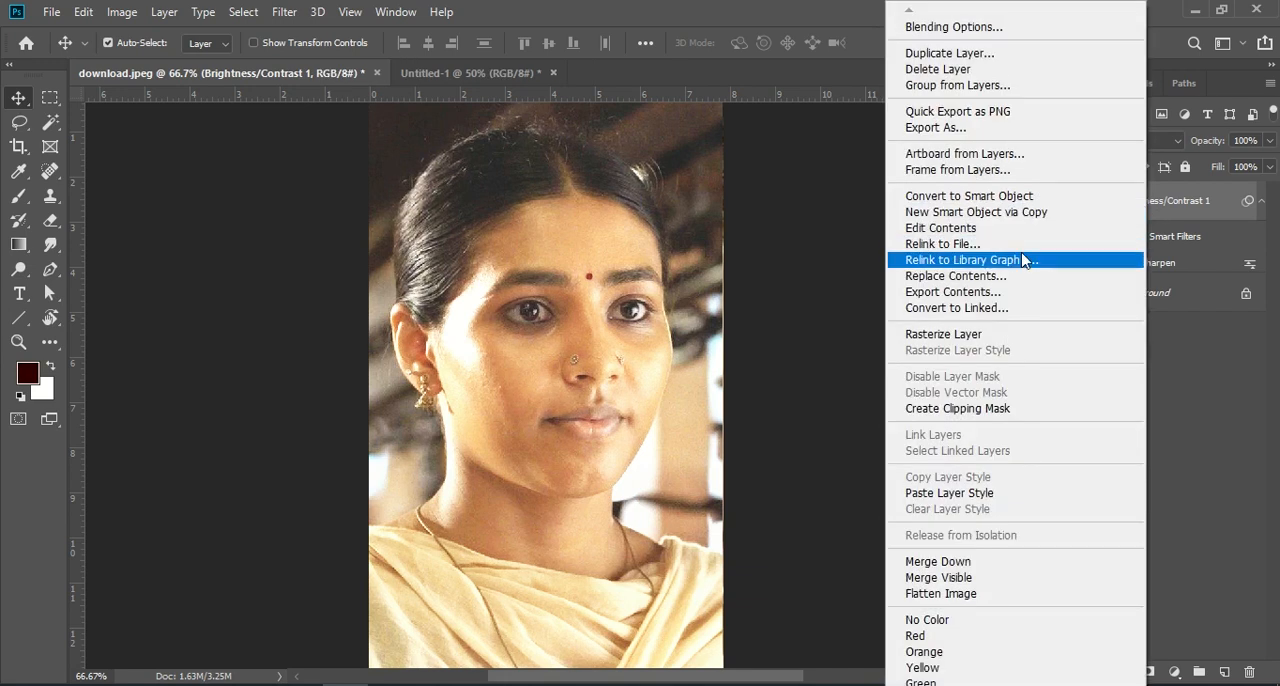
left_click(978, 198)
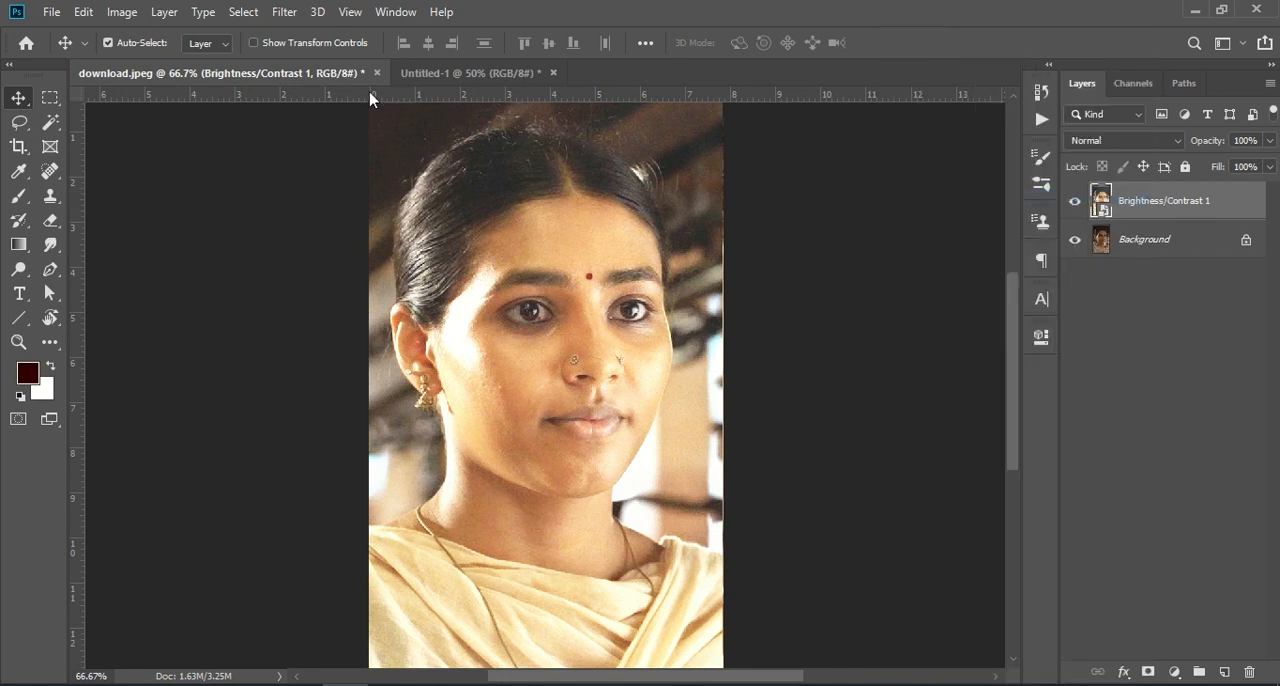
- Apply Shake Reduction with blur trace bounds 40 px, smoothing 57.3% and artifact suppression 41.4%, discarding the unfinished blur trace estimation
left_click(278, 11)
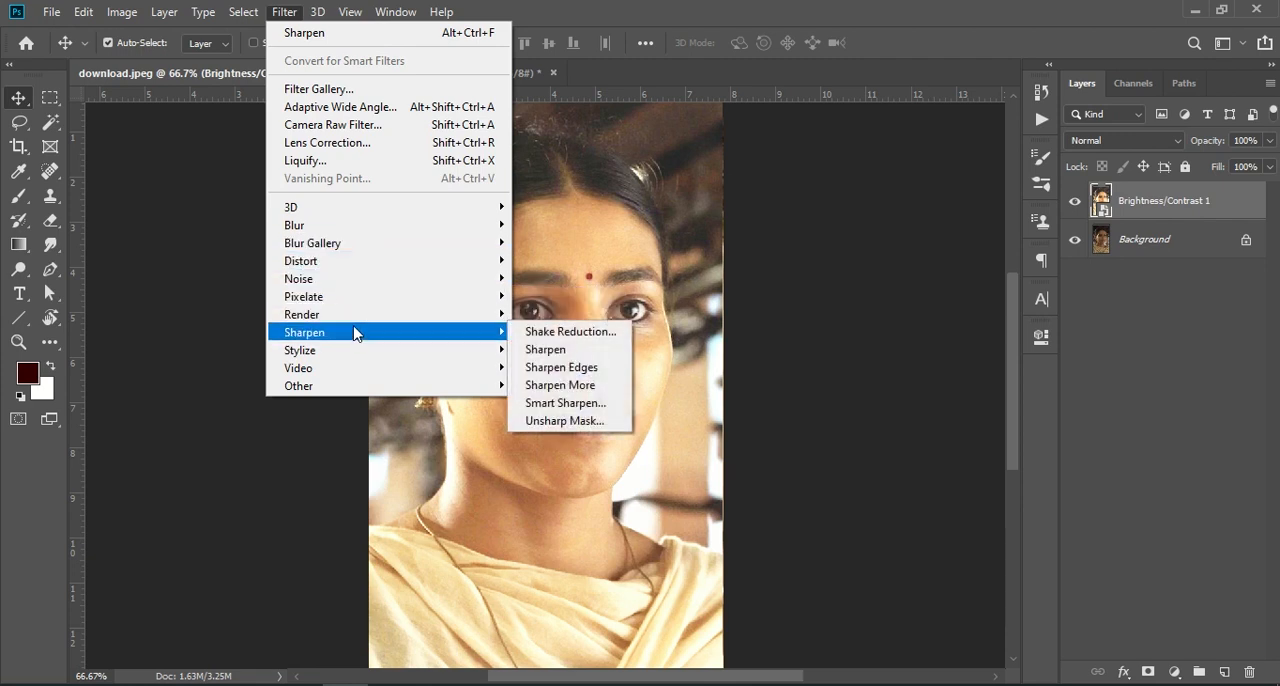
left_click(581, 331)
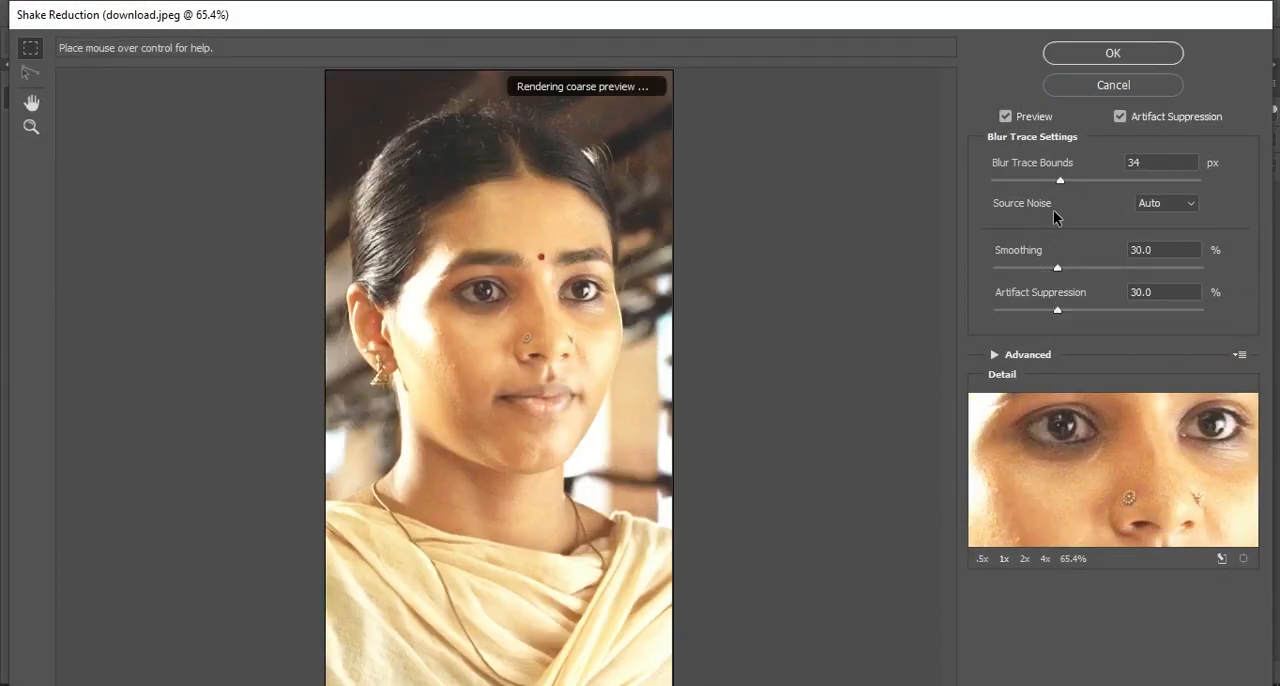
left_click_drag(1053, 268, 1074, 278)
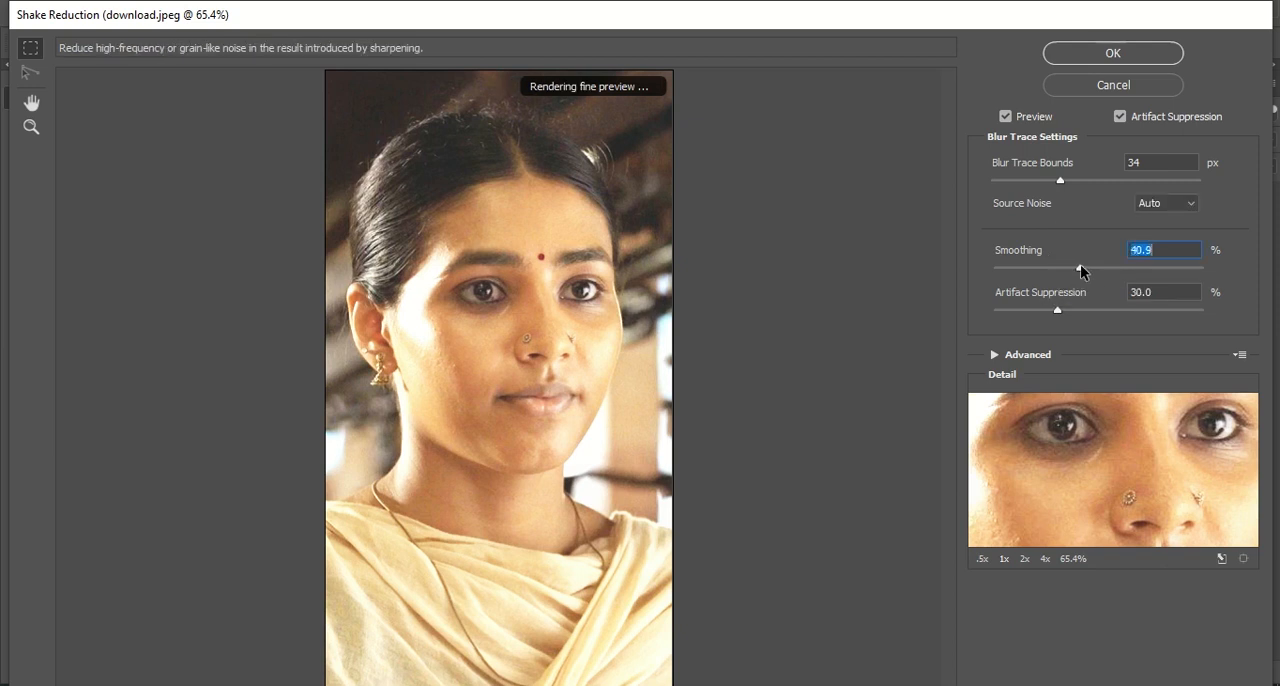
left_click_drag(1094, 268, 1112, 270)
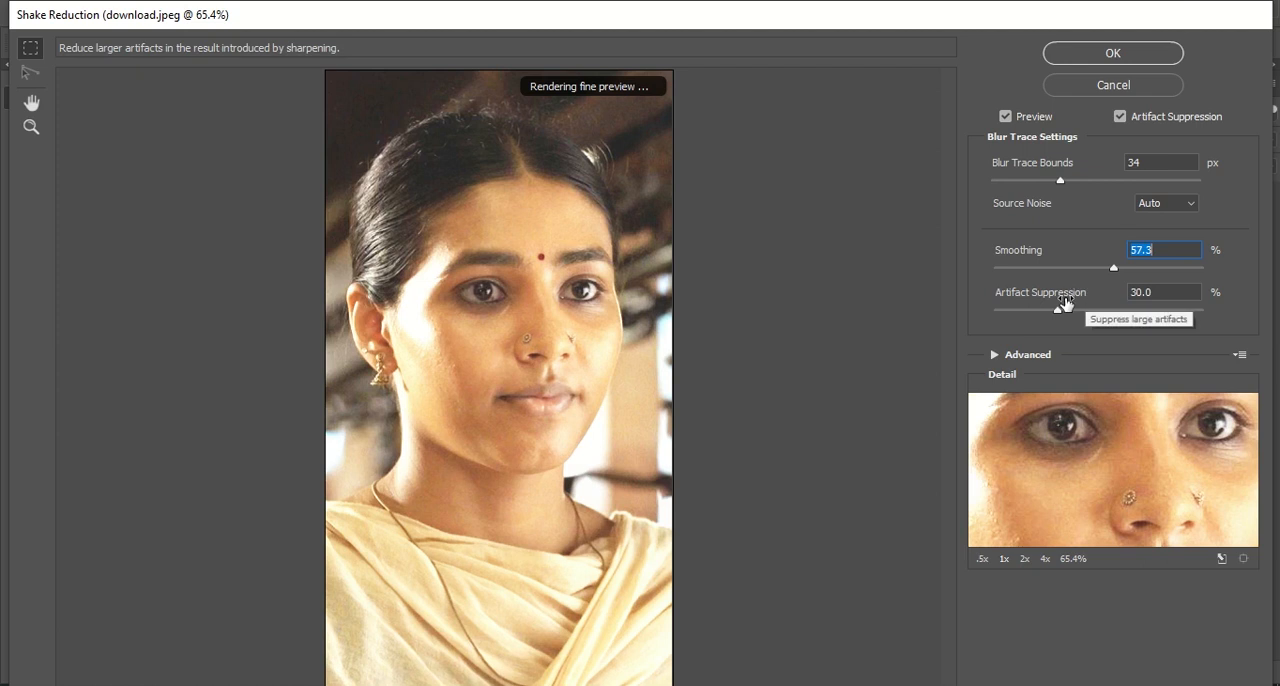
left_click_drag(1058, 310, 1081, 312)
left_click(1061, 181)
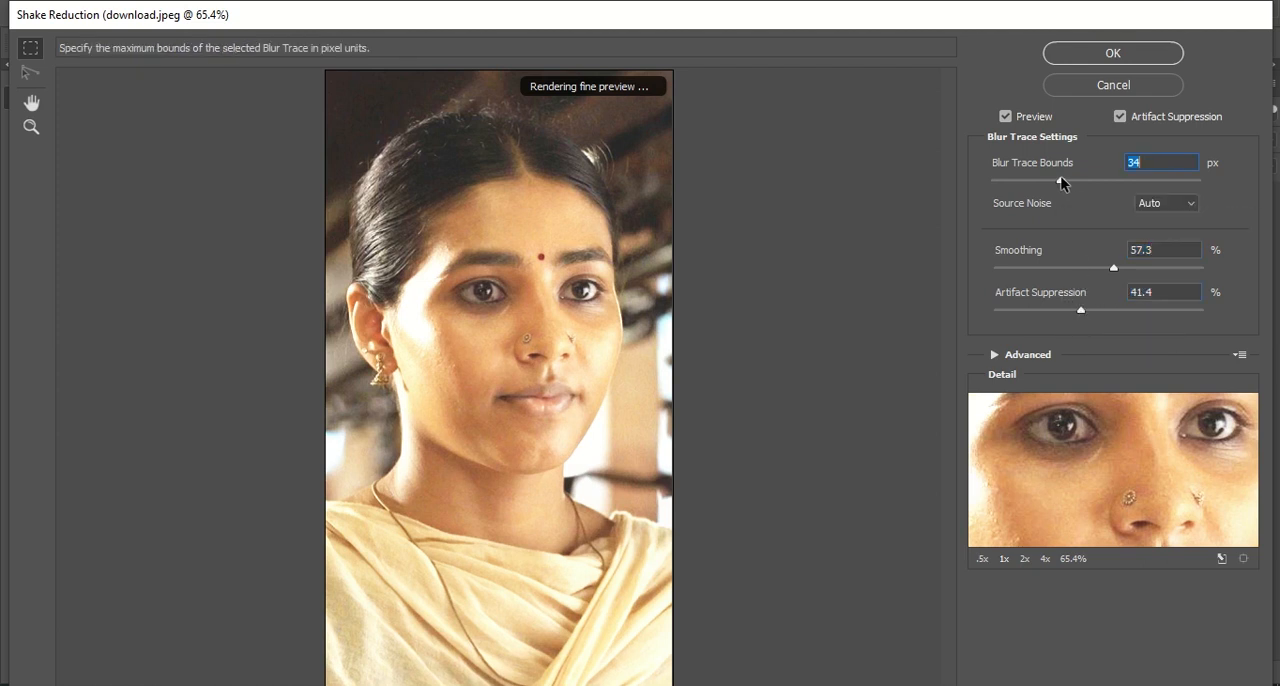
left_click(1136, 60)
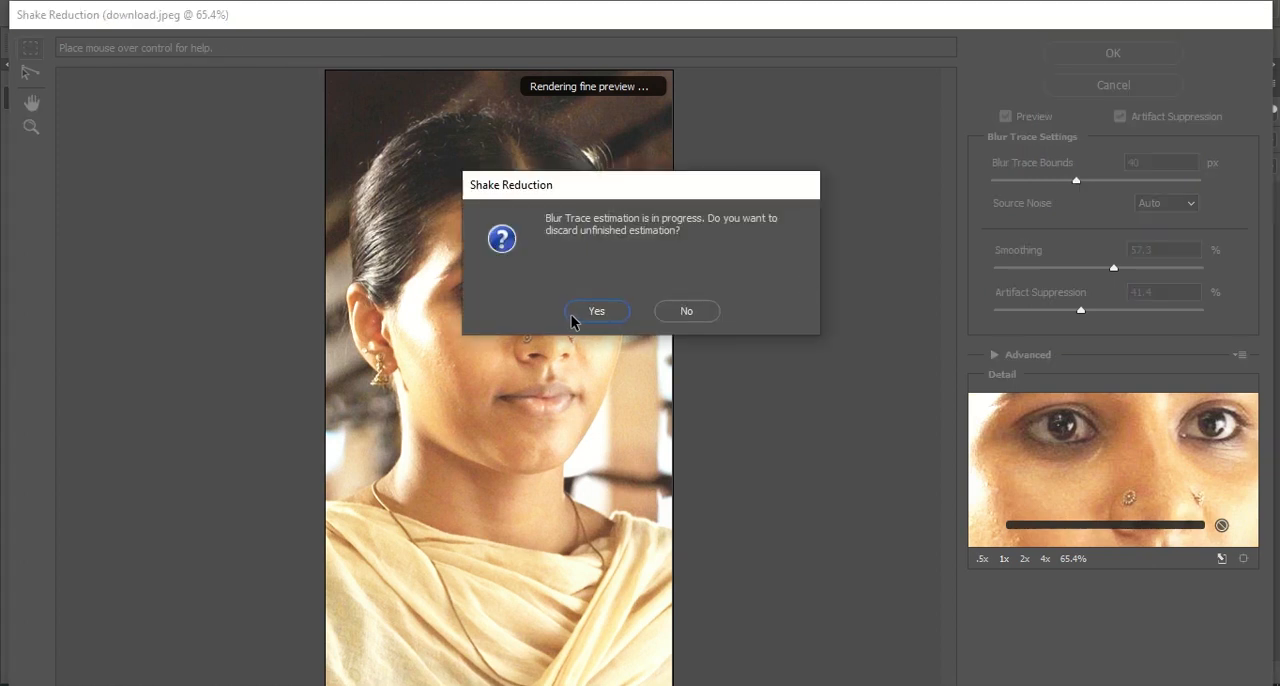
left_click(572, 313)
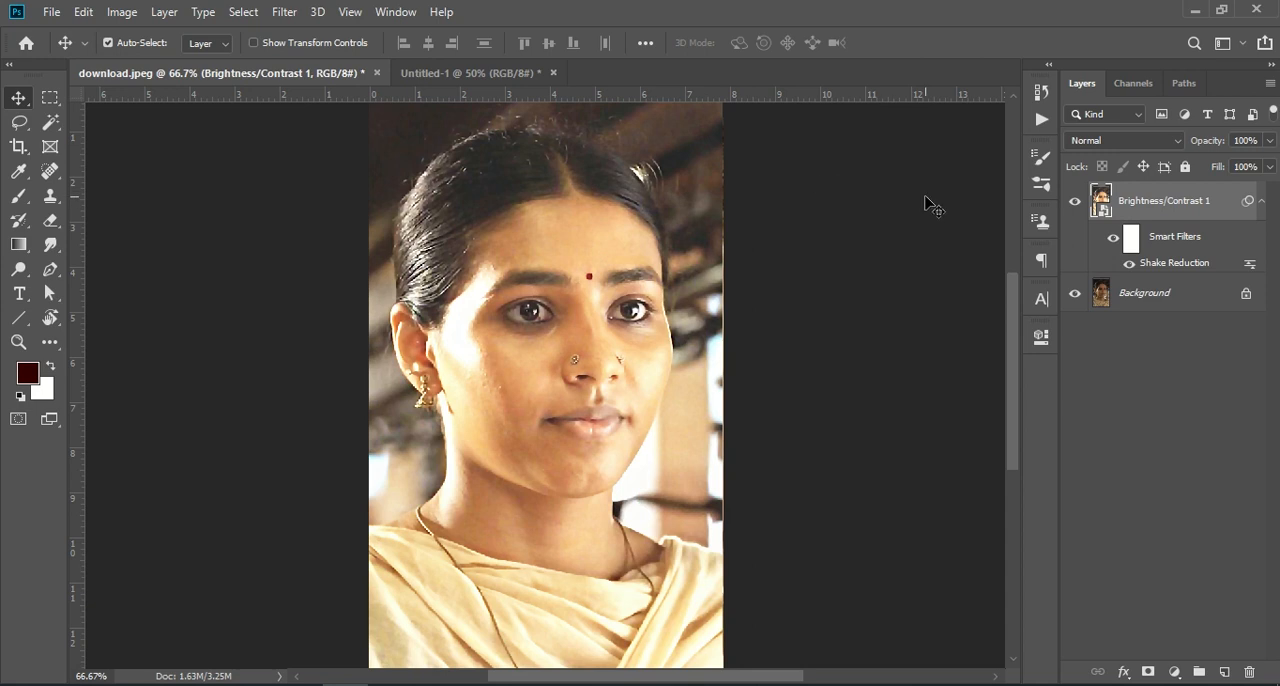
- Compare the portrait with the smart object hidden and shown, and with its Shake Reduction smart filter turned off
left_click(1076, 203)
left_click(1076, 203)
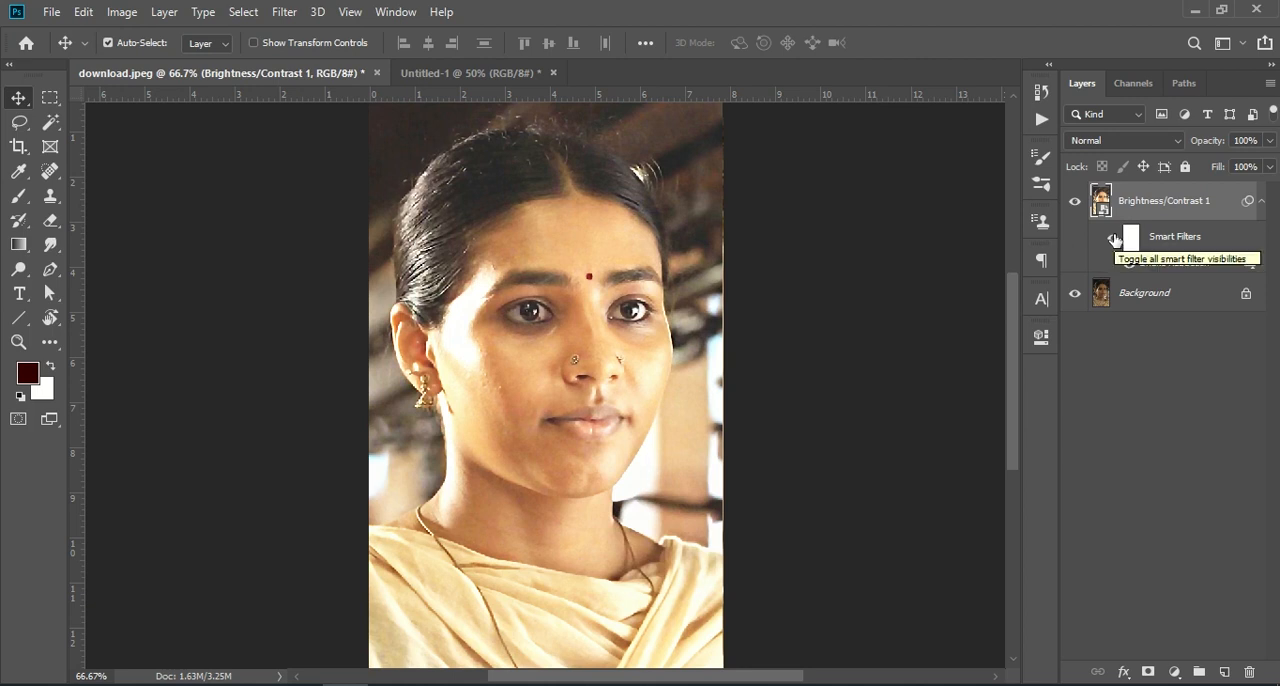
key("ctrl+z")
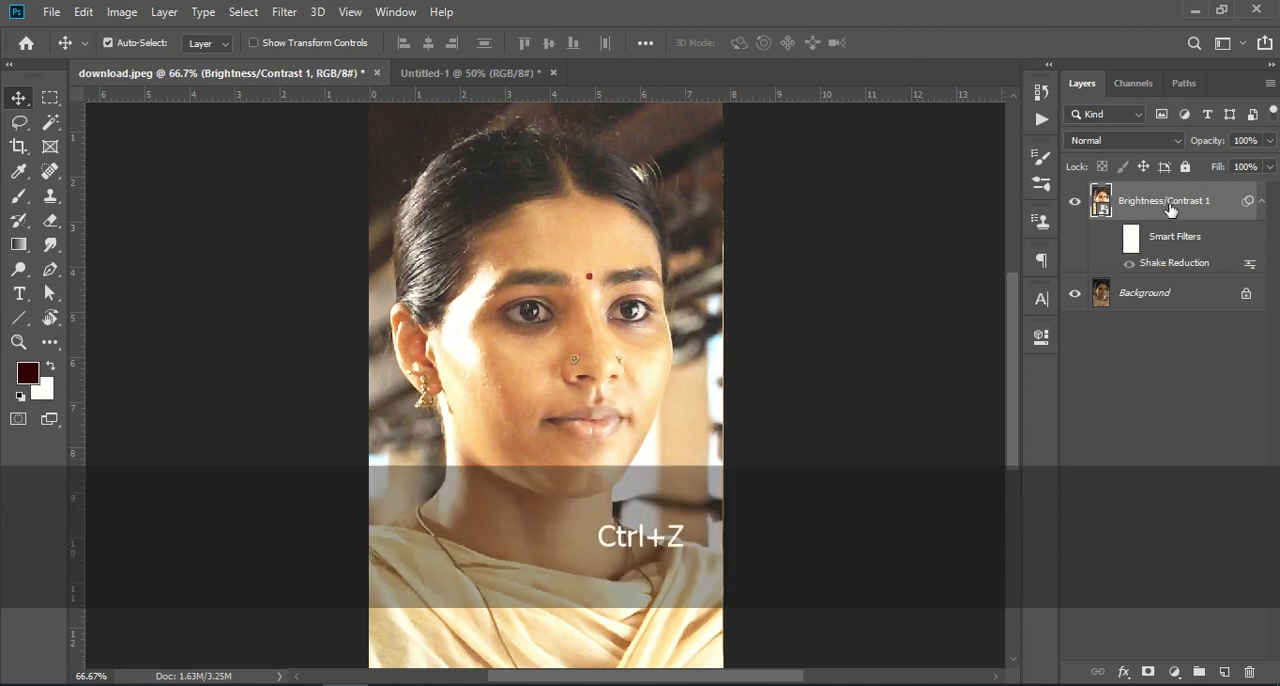
left_click(281, 12)
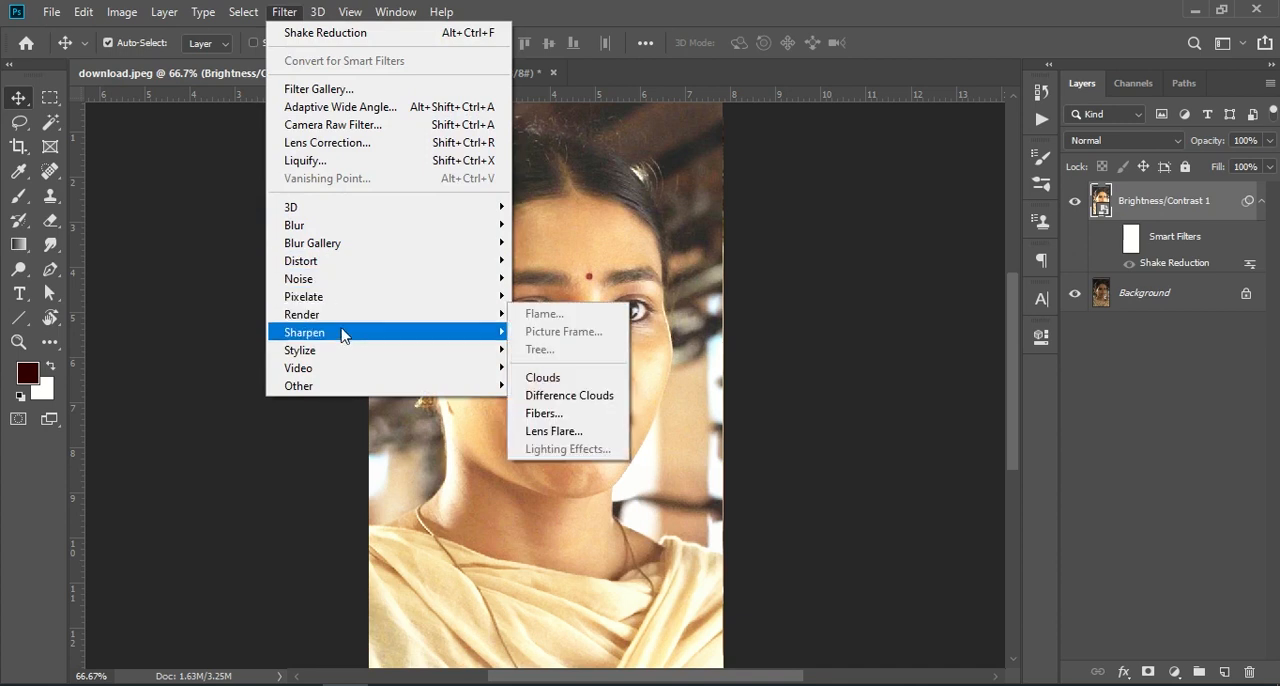
mouse_move(341, 336)
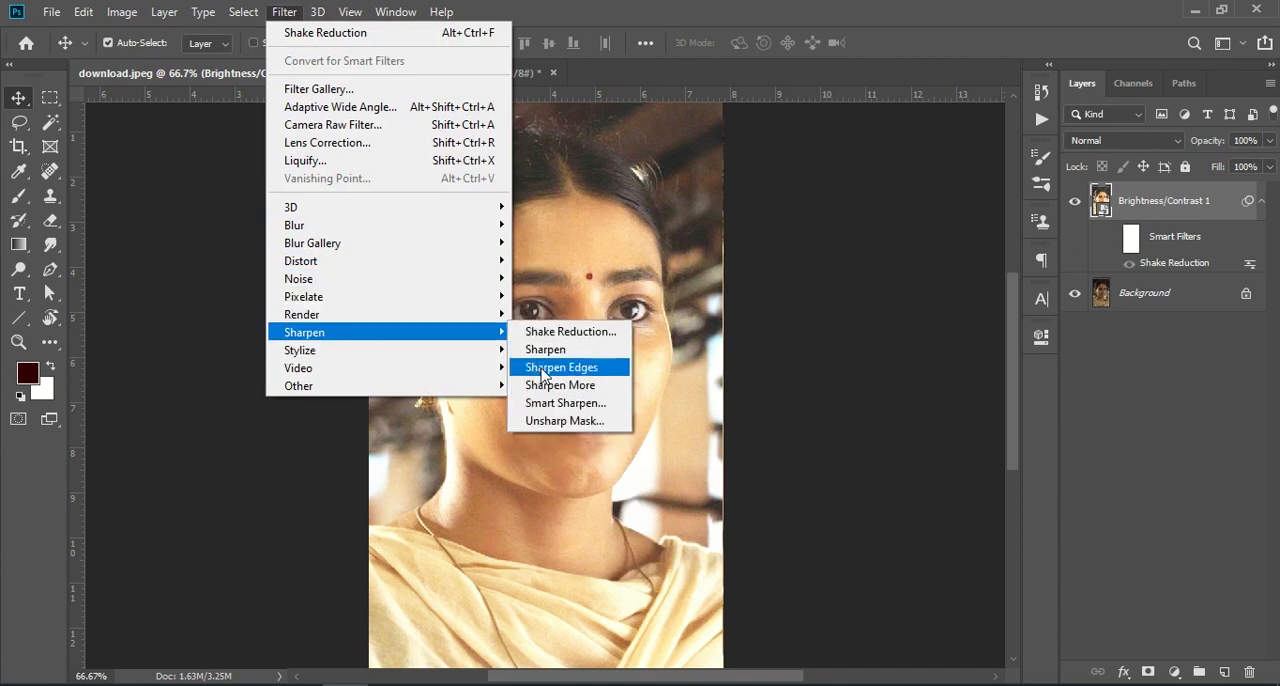
left_click(560, 331)
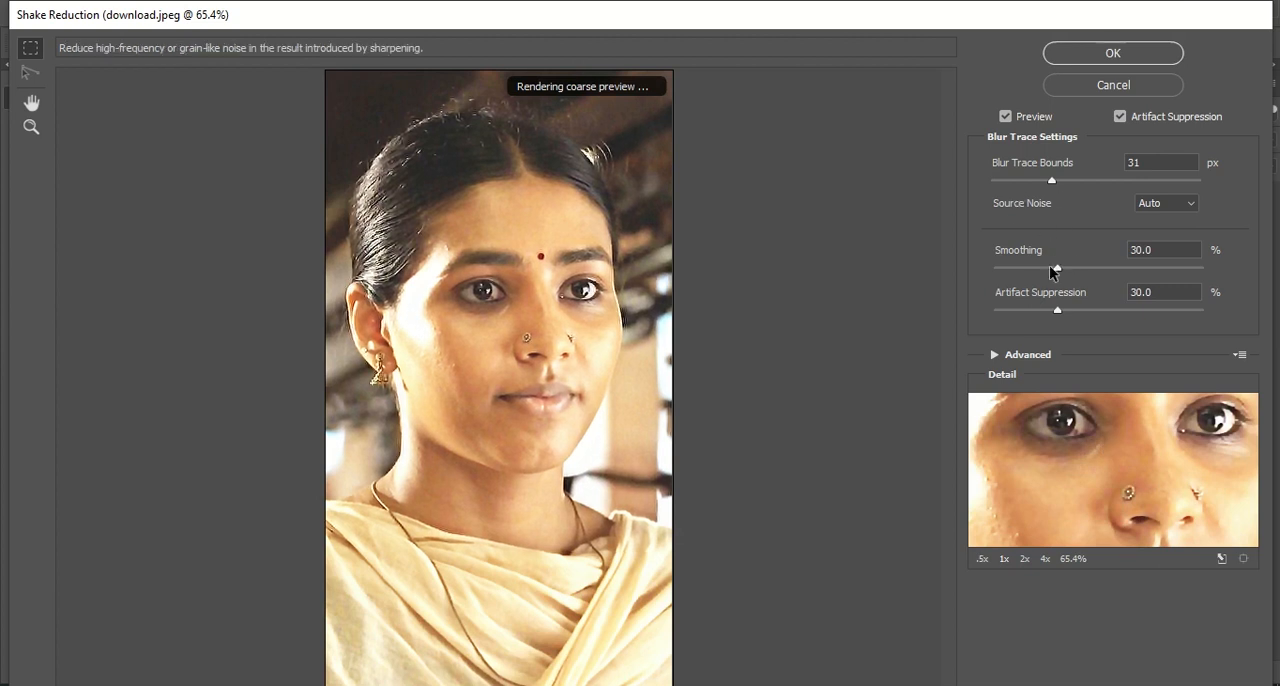
left_click(1056, 309)
left_click_drag(1056, 313, 1042, 310)
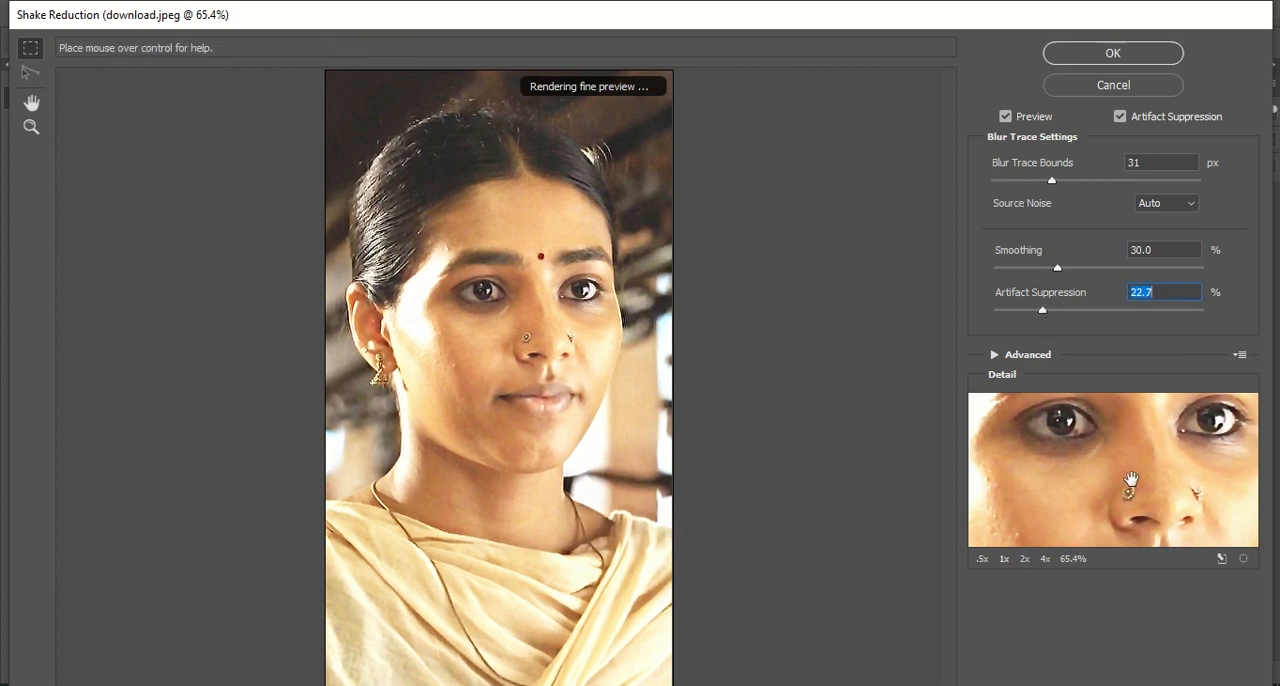
left_click(986, 559)
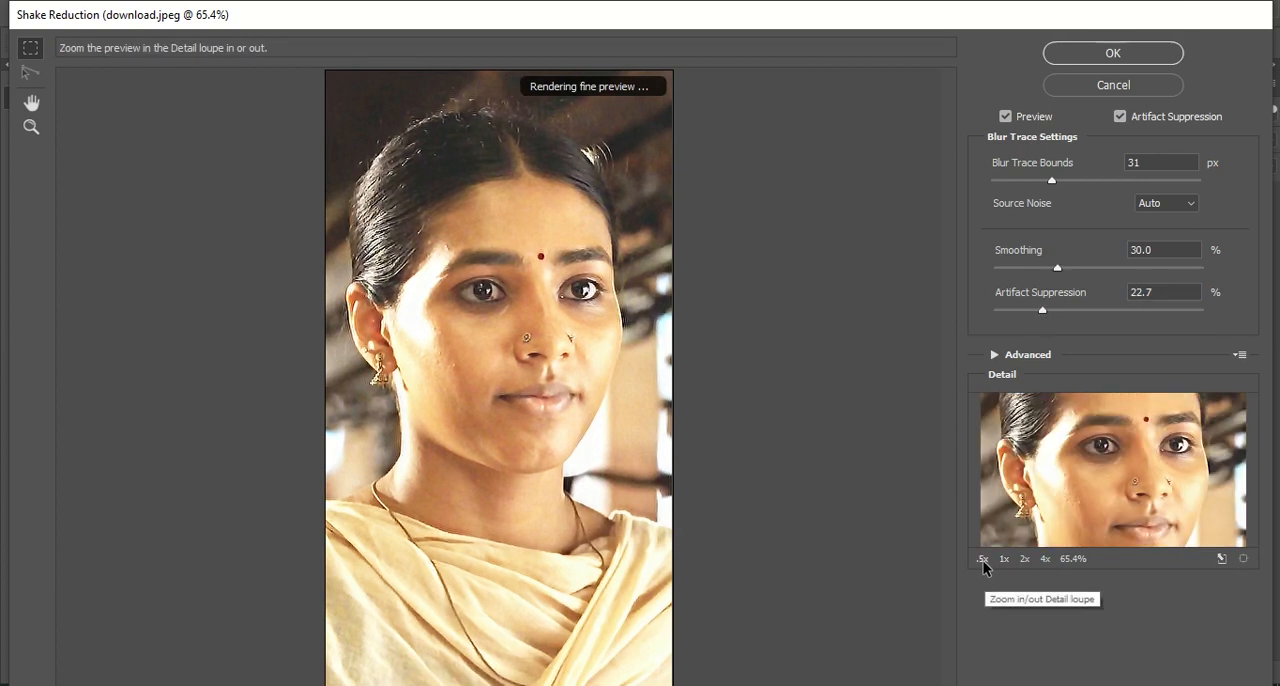
mouse_move(1042, 310)
left_mouse_down()
mouse_move(1077, 313)
mouse_move(1008, 336)
mouse_move(1047, 332)
left_mouse_up()
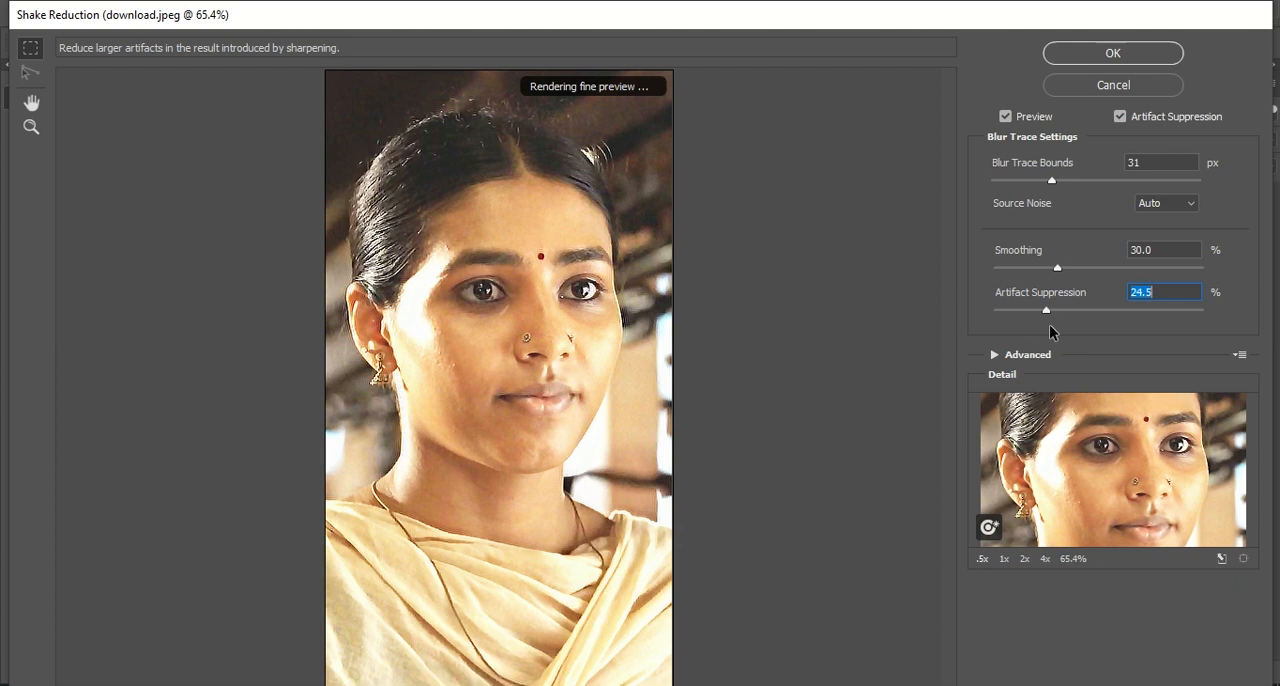
left_click(1058, 268)
left_click_drag(1031, 270, 1076, 269)
mouse_move(1051, 181)
left_mouse_down()
mouse_move(1020, 184)
mouse_move(1108, 185)
left_mouse_up()
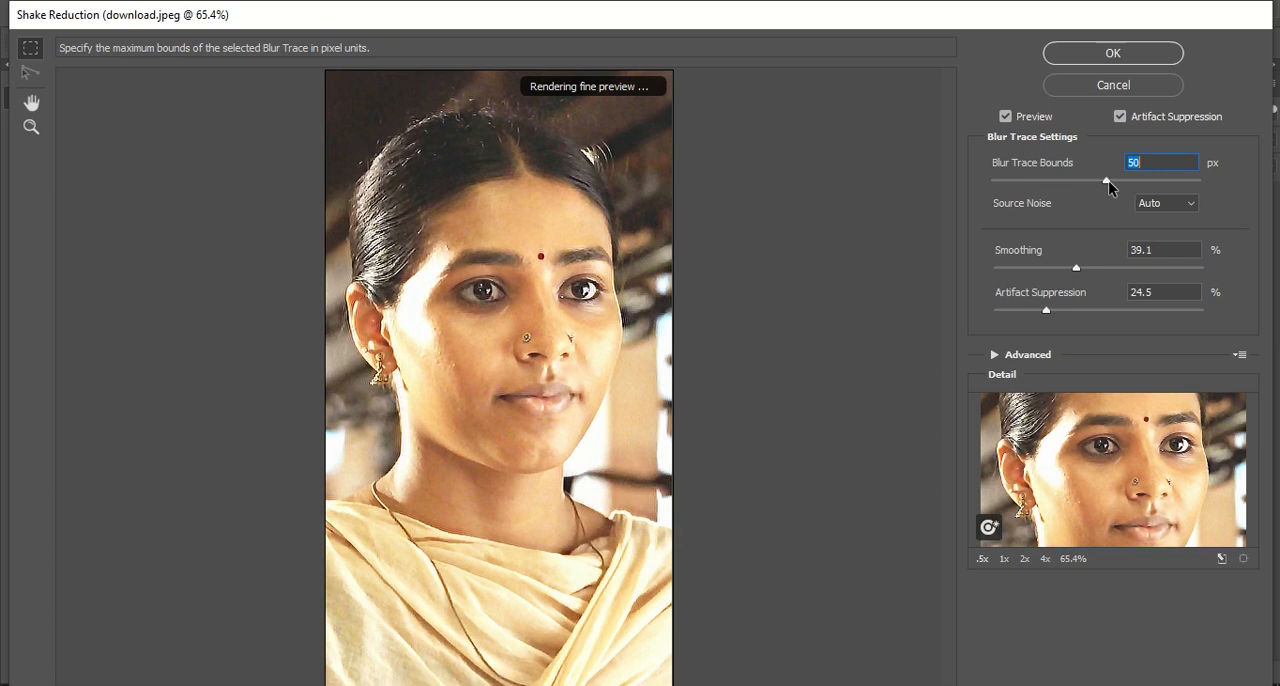
left_click(1148, 86)
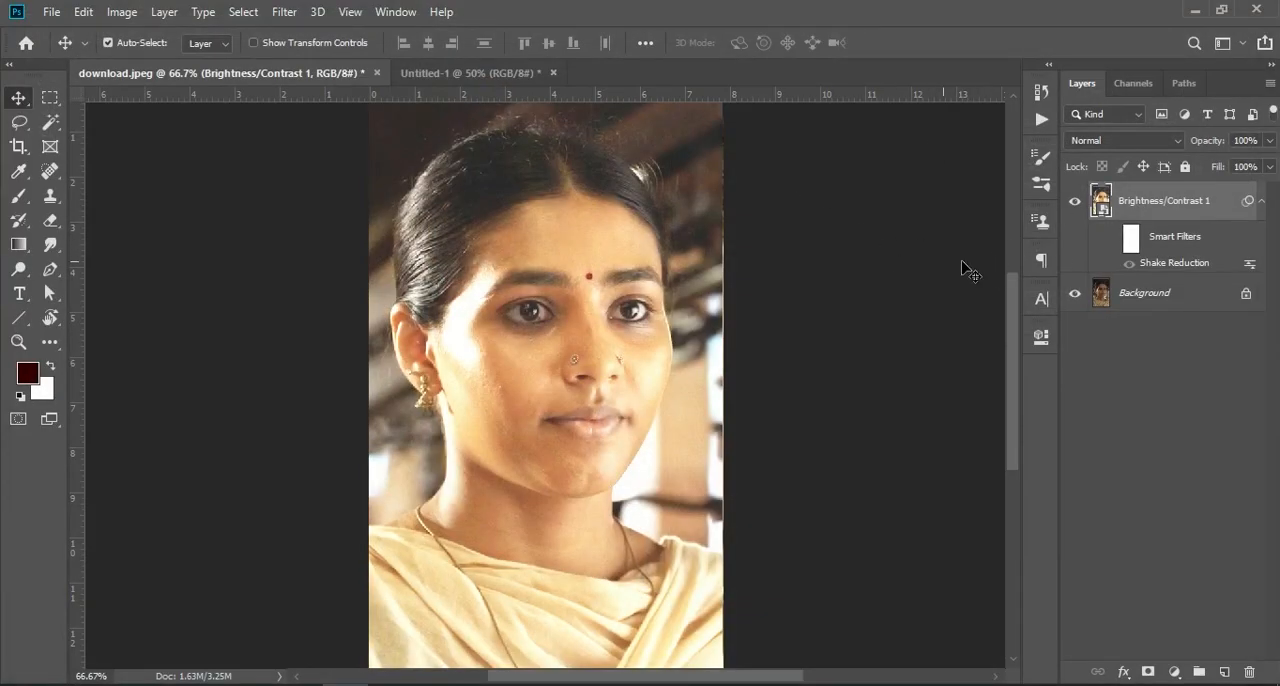
- Apply Add Noise to the smart object with a very low amount and Gaussian distribution
left_click(285, 12)
mouse_move(321, 280)
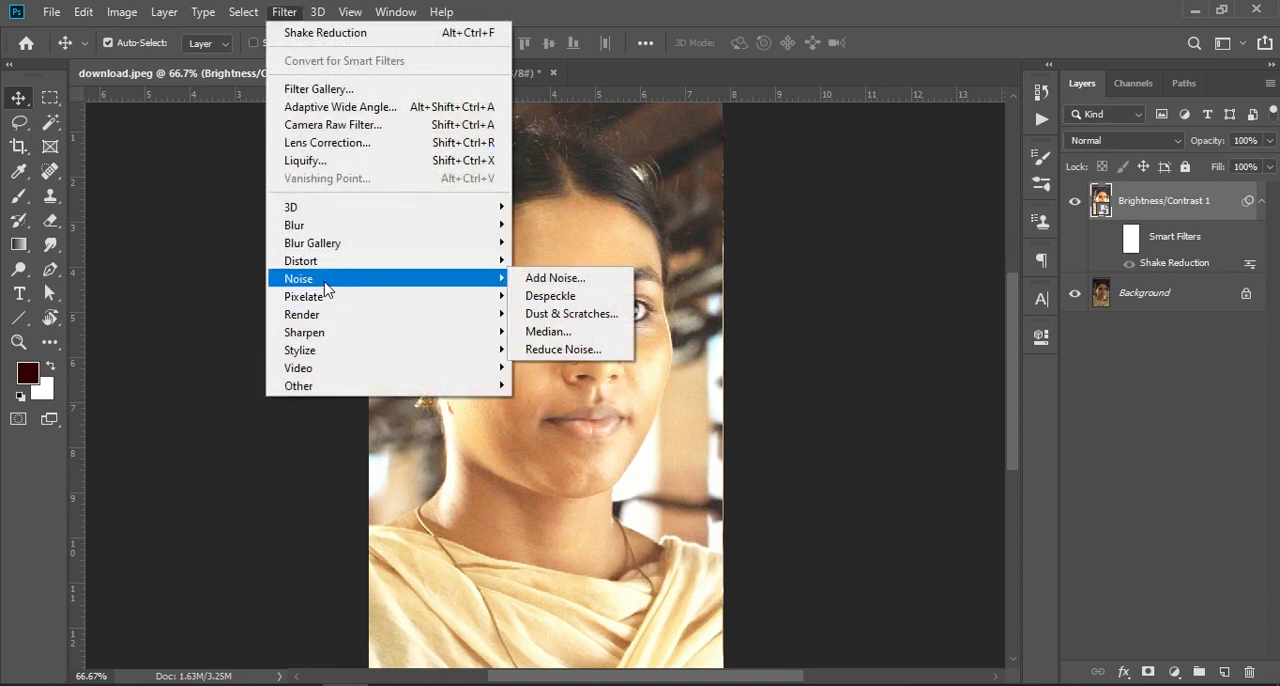
left_click(528, 278)
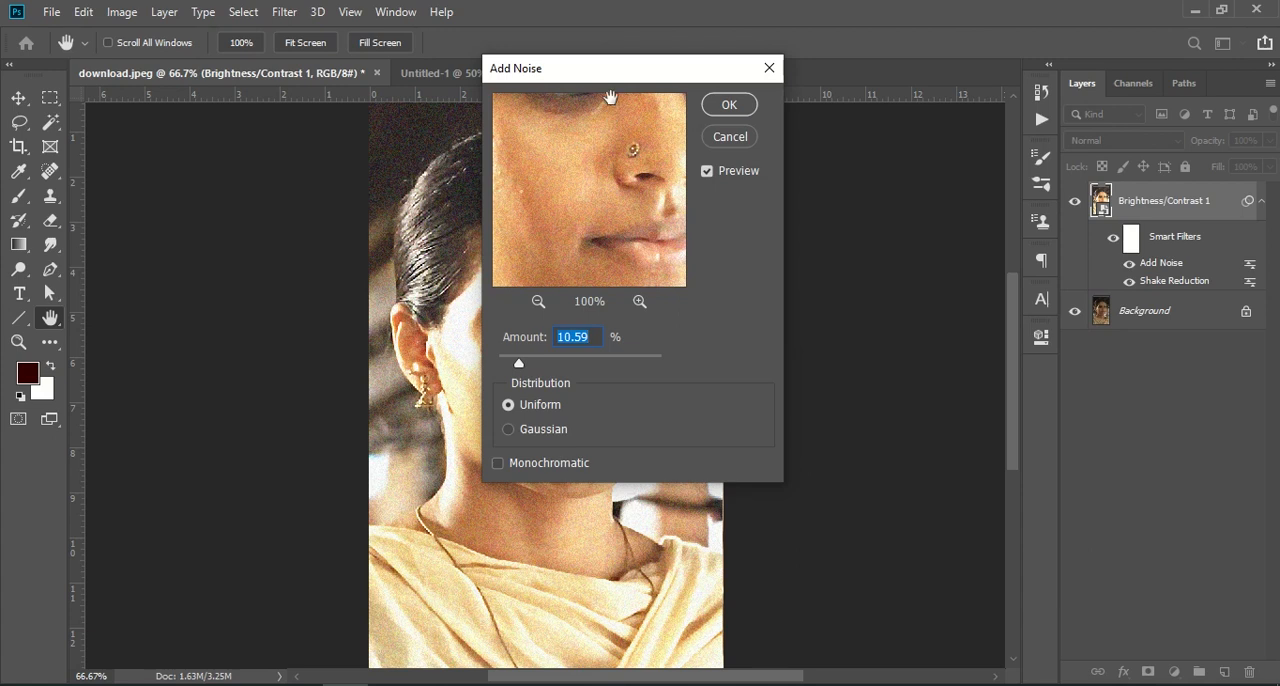
left_click_drag(626, 71, 1045, 130)
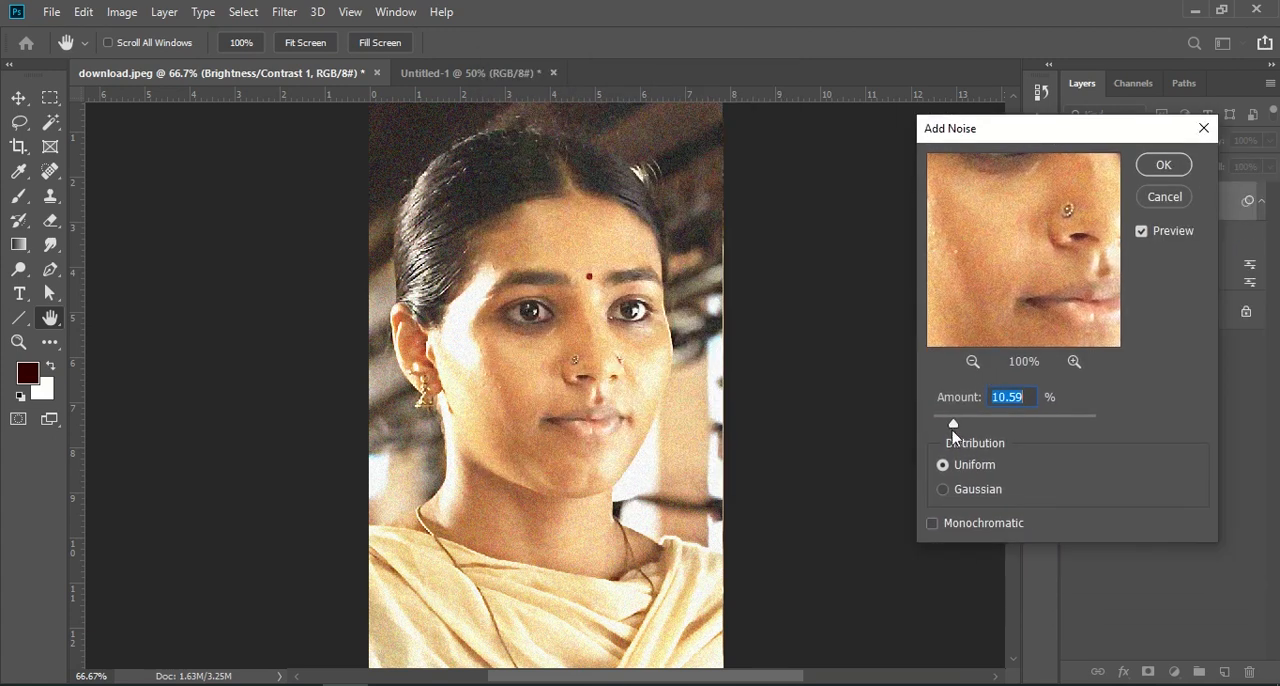
mouse_move(952, 432)
left_mouse_down()
mouse_move(936, 429)
mouse_move(1029, 423)
mouse_move(945, 424)
left_mouse_up()
left_click_drag(942, 429, 940, 430)
left_click(943, 490)
left_click_drag(940, 428, 939, 429)
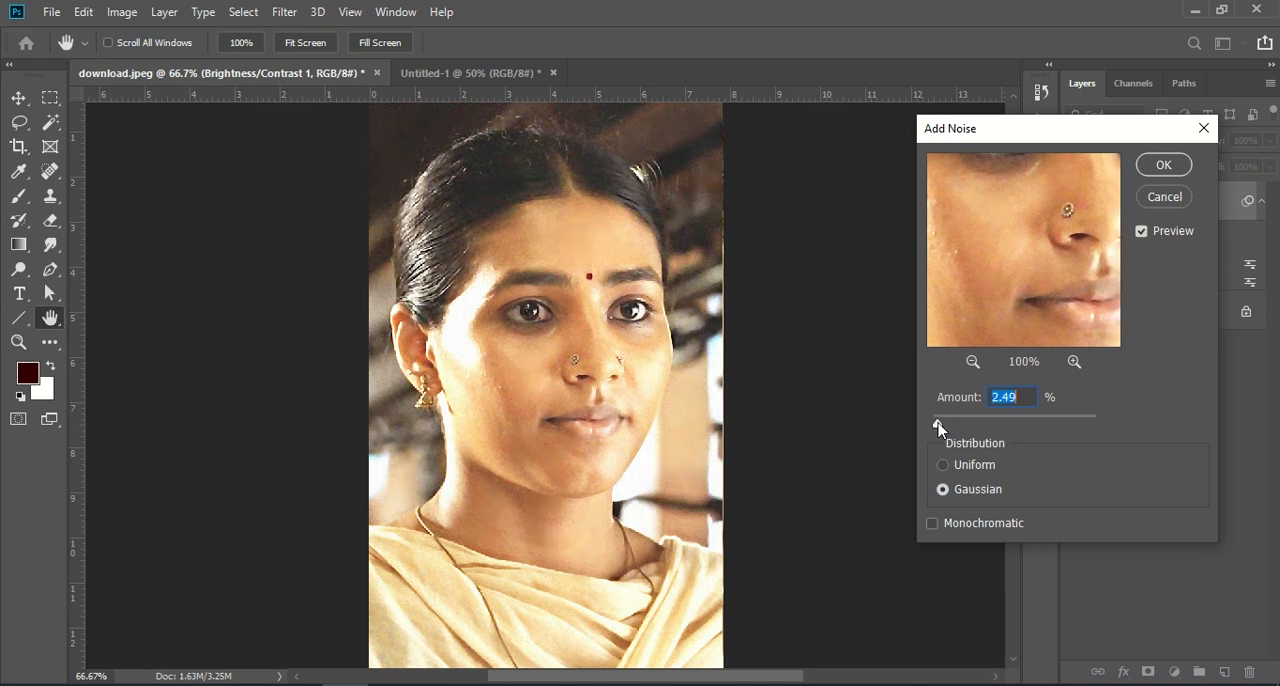
left_click(1160, 165)
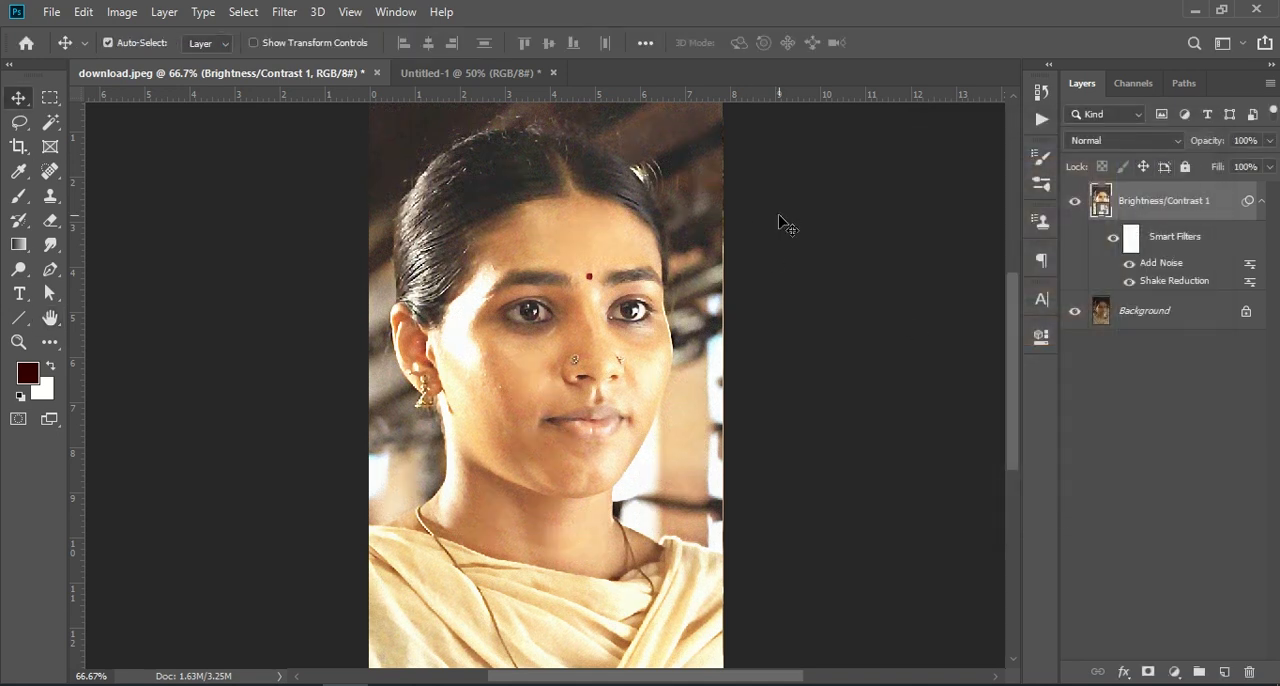
- Compare the filtered smart object with the original portrait up close by repeatedly hiding and showing the layer
key("ctrl+KP_Subtract")
key("ctrl+KP_Add")
key("ctrl+KP_Add")
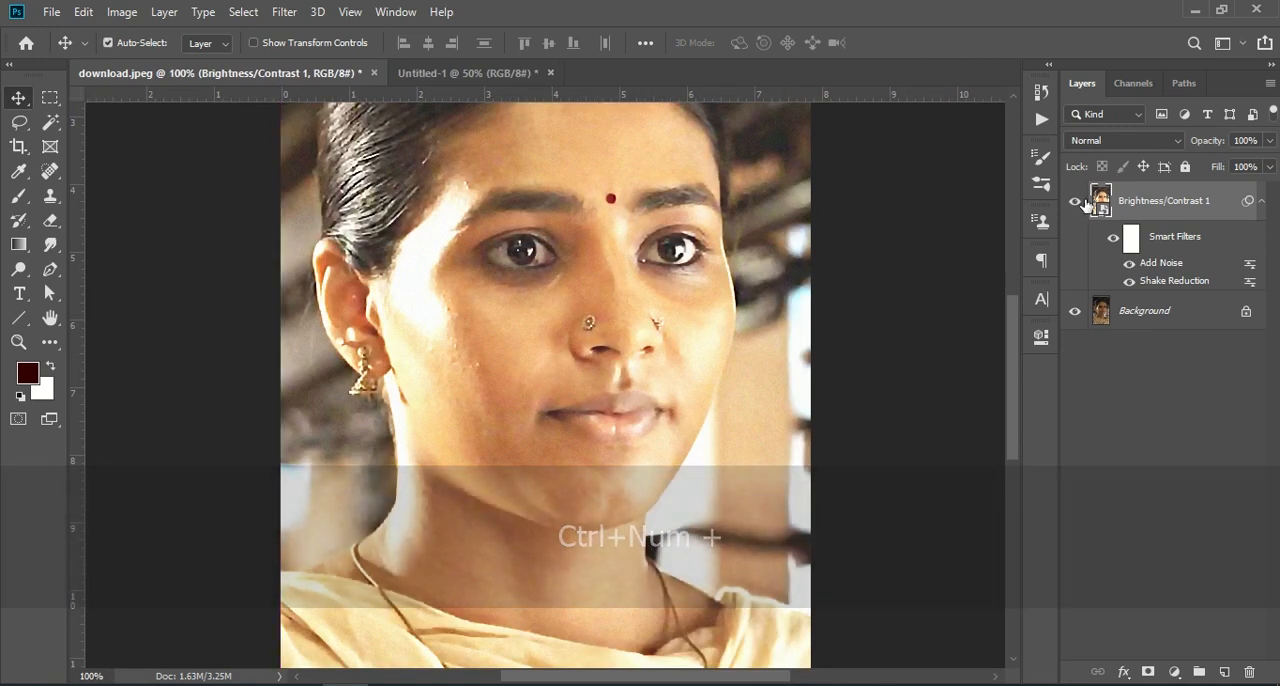
left_click(1076, 203)
left_click(1076, 204)
left_click(1076, 204)
left_click(1076, 204)
left_click(1076, 204)
left_click(1076, 204)
key("ctrl")
key("ctrl+KP_Subtract")
key("ctrl+KP_Subtract")
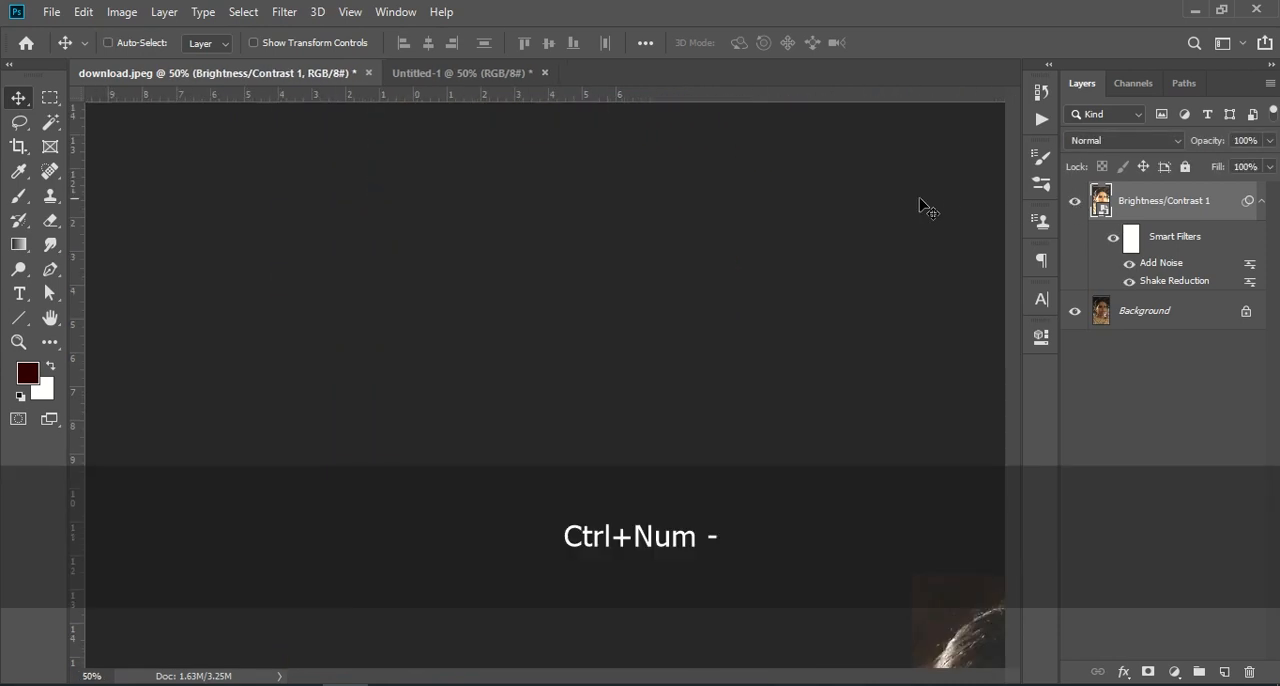